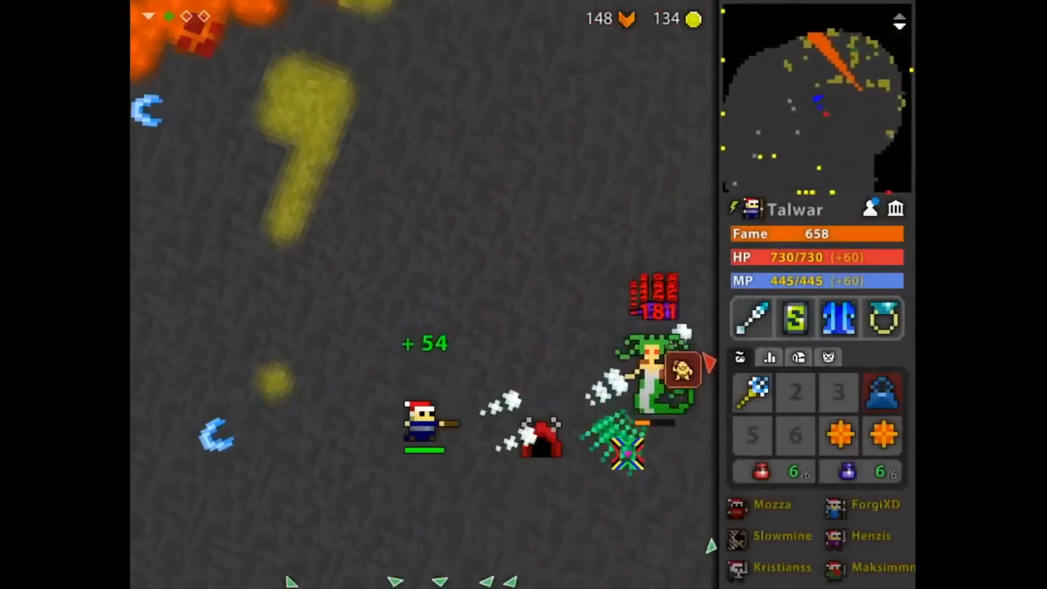
Walk the character north while firing at nearby enemies
key(space)
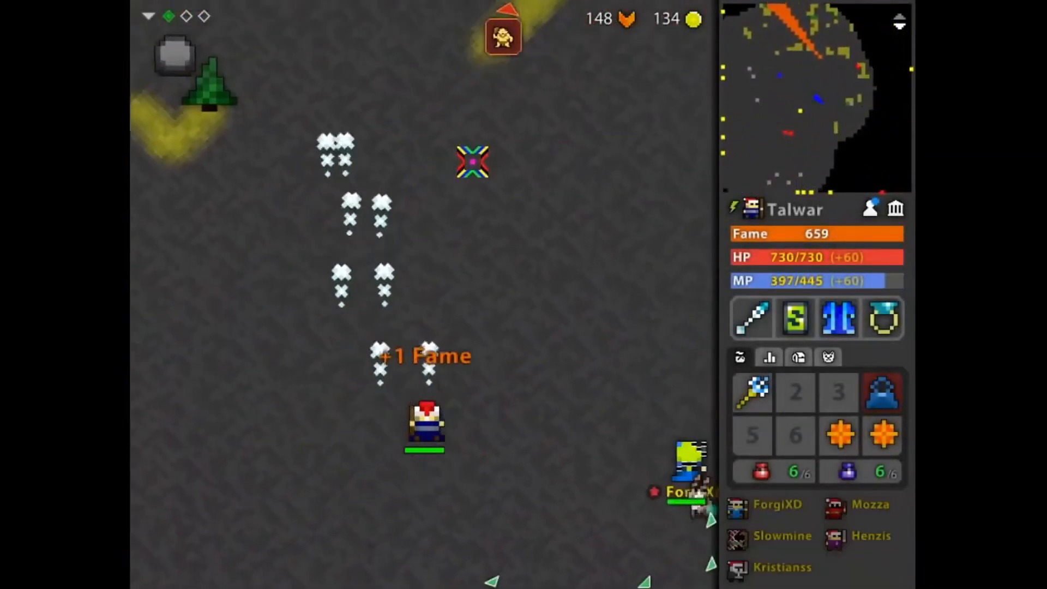
key(w)
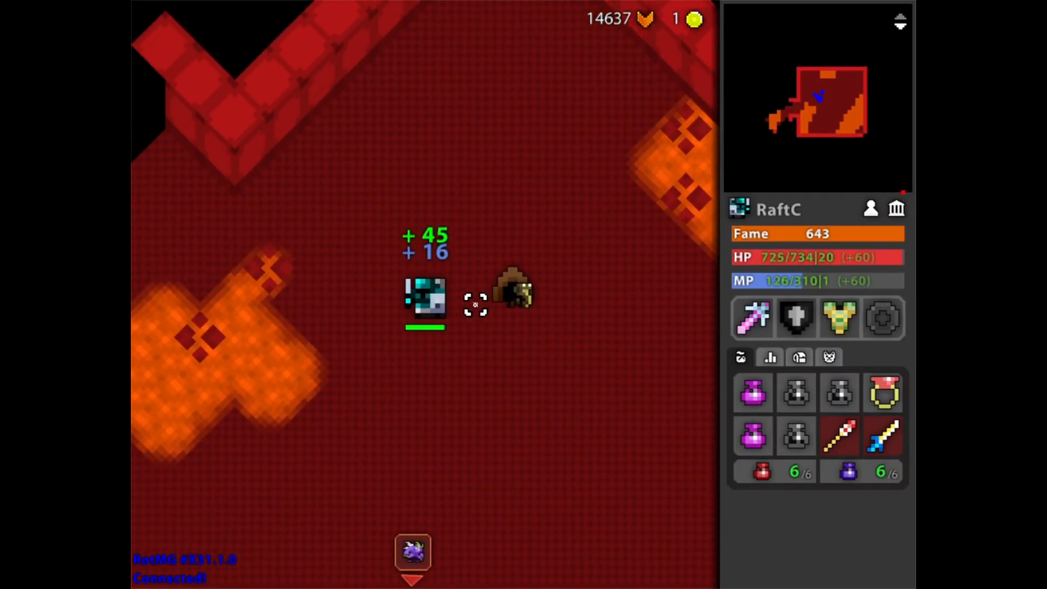
Advance through the first corridors past the red demons, firing upward at them
key(a)
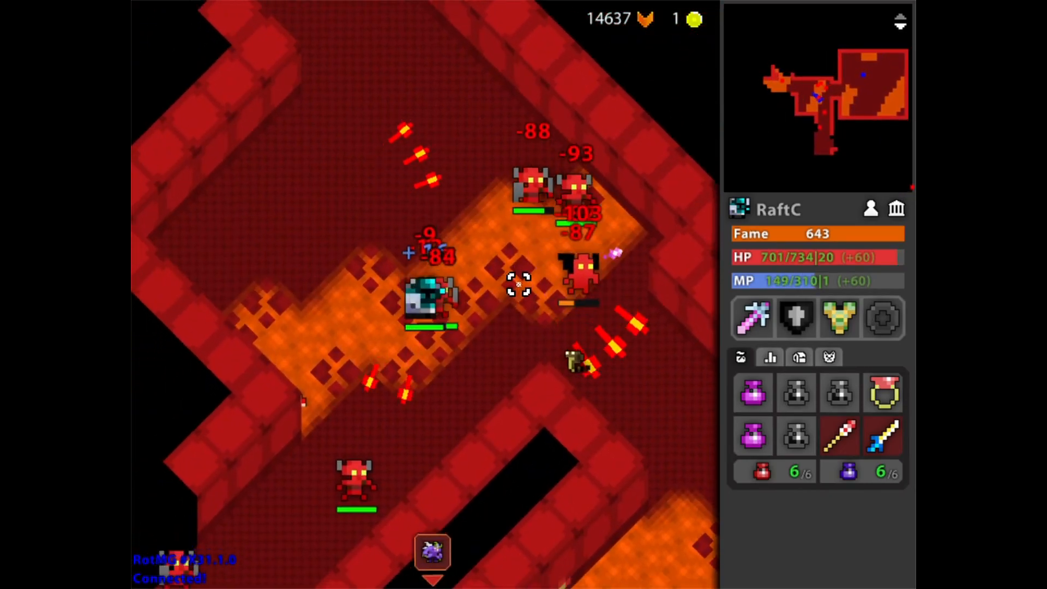
key(s)
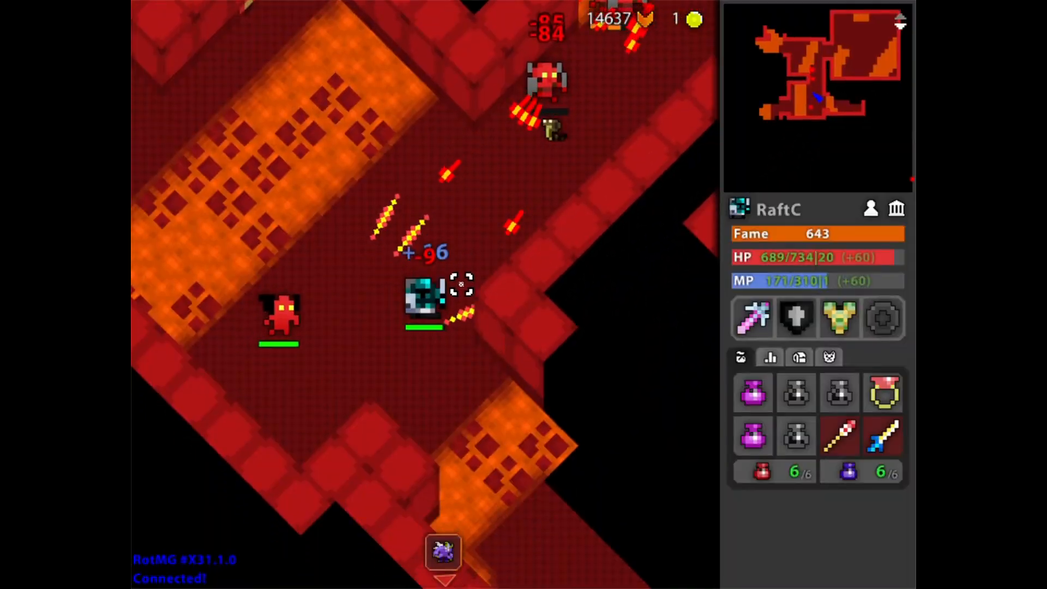
key(w)
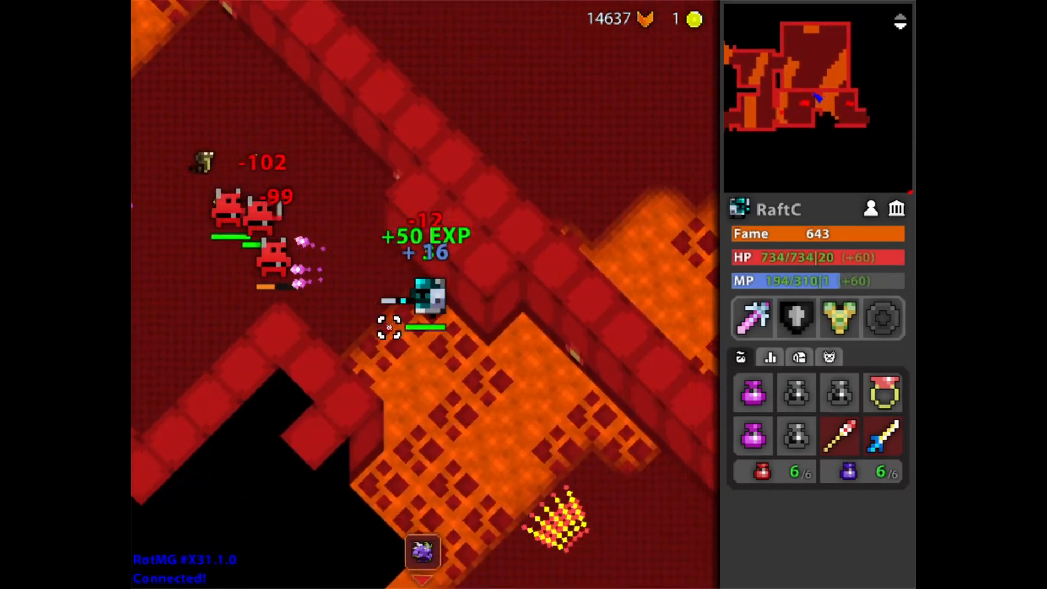
key(s)
drag(390, 327, 436, 237)
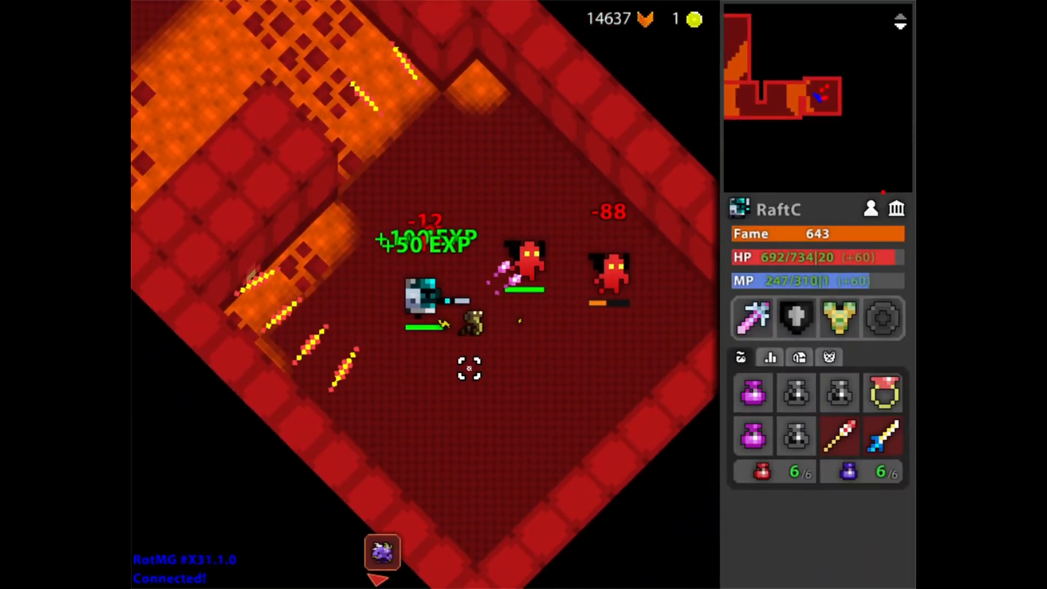
key(w)
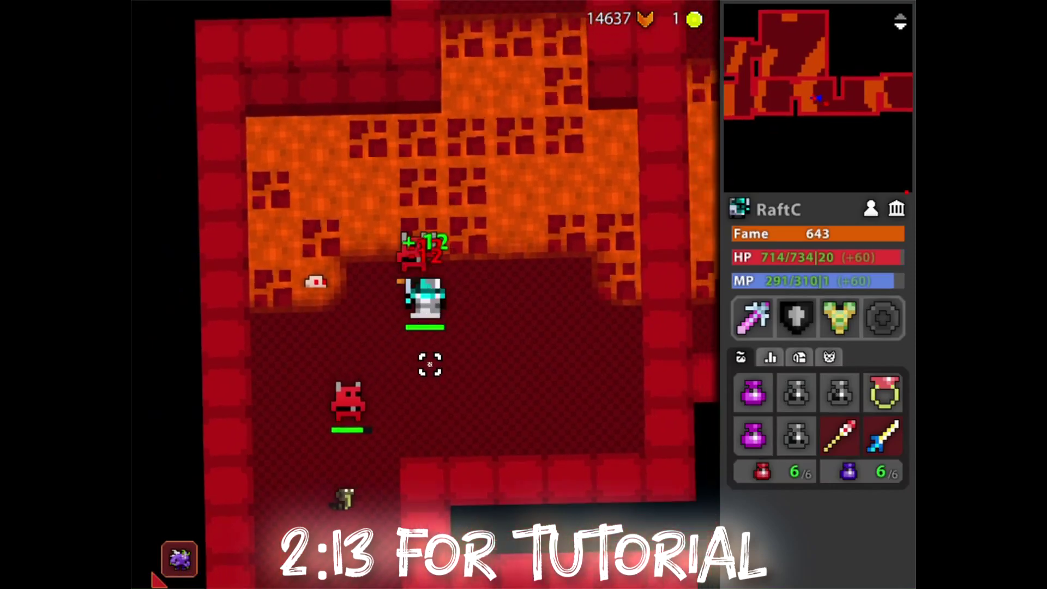
click(422, 393)
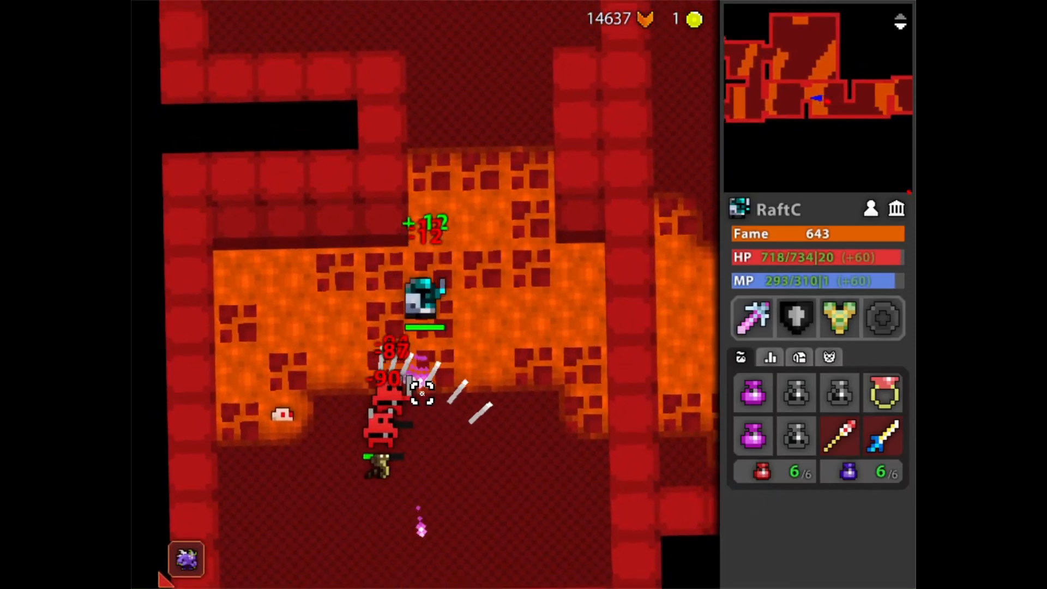
Fight the demons while rotating the view, then push through the lava patch
key(q)
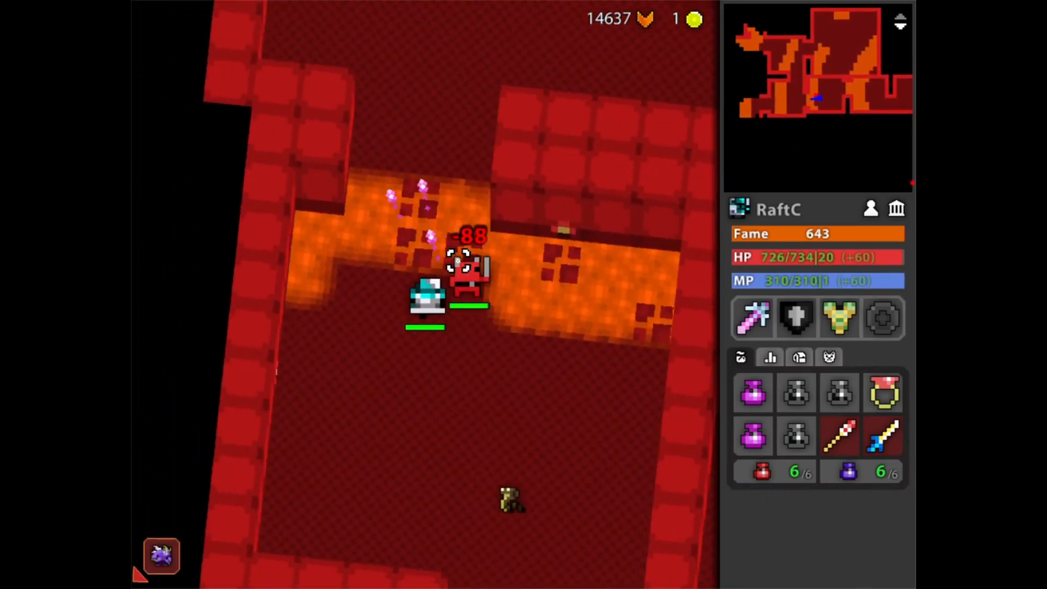
key(q)
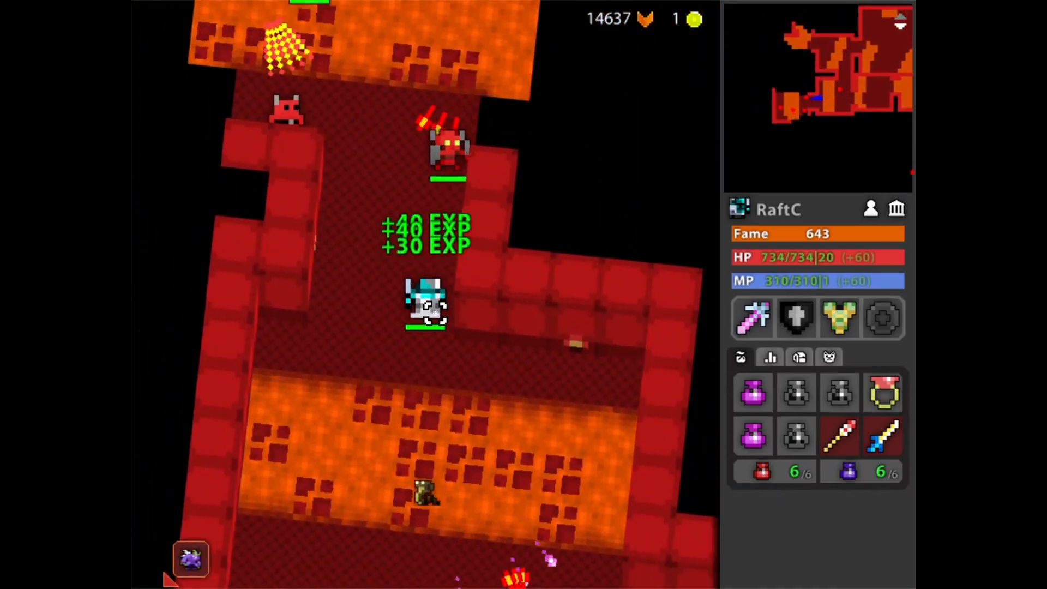
key(q)
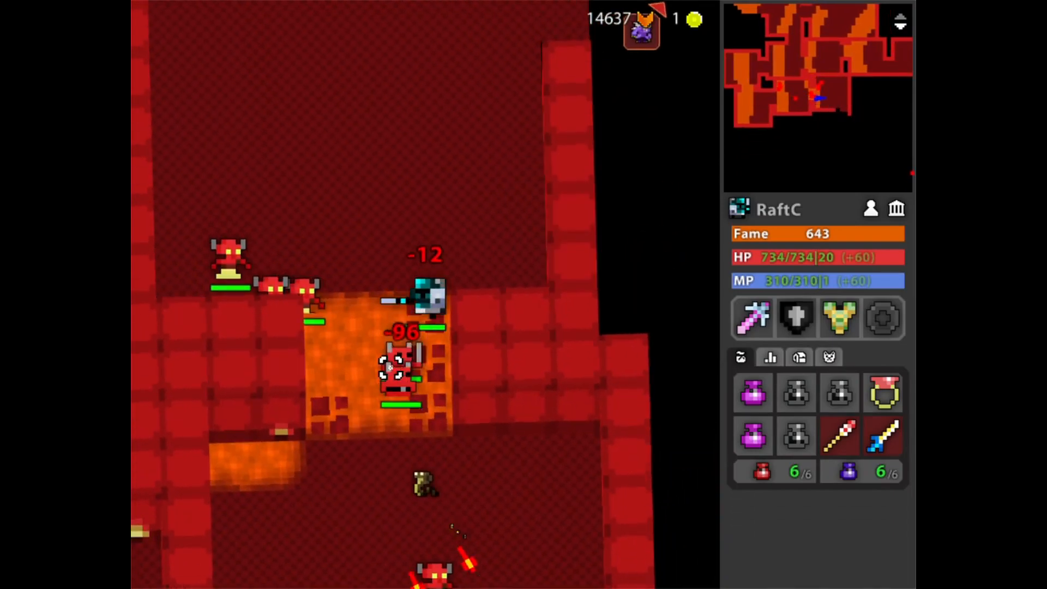
key(q)
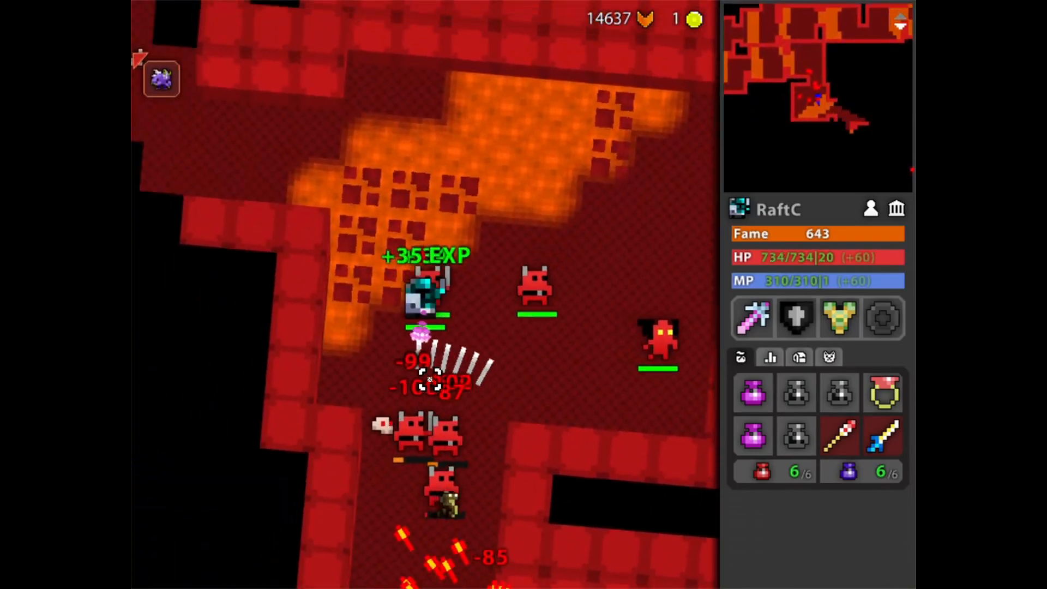
key(q)
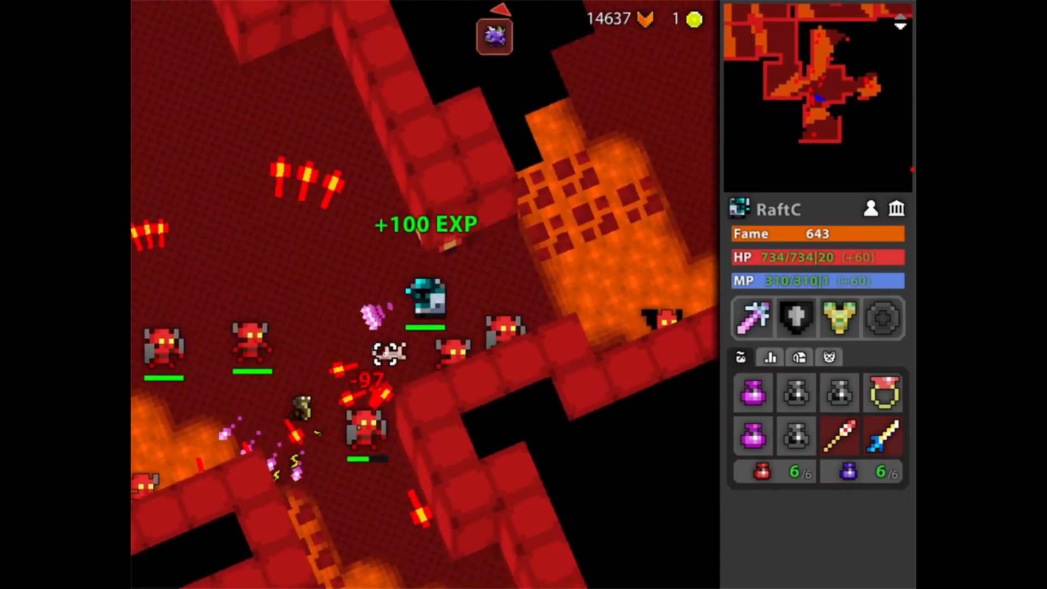
key(q)
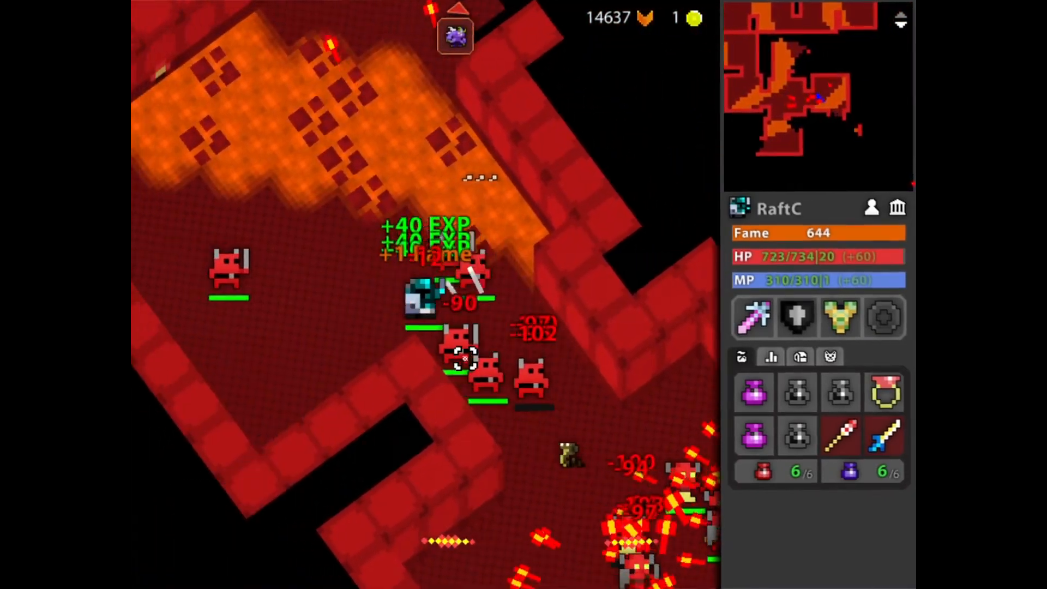
key(q)
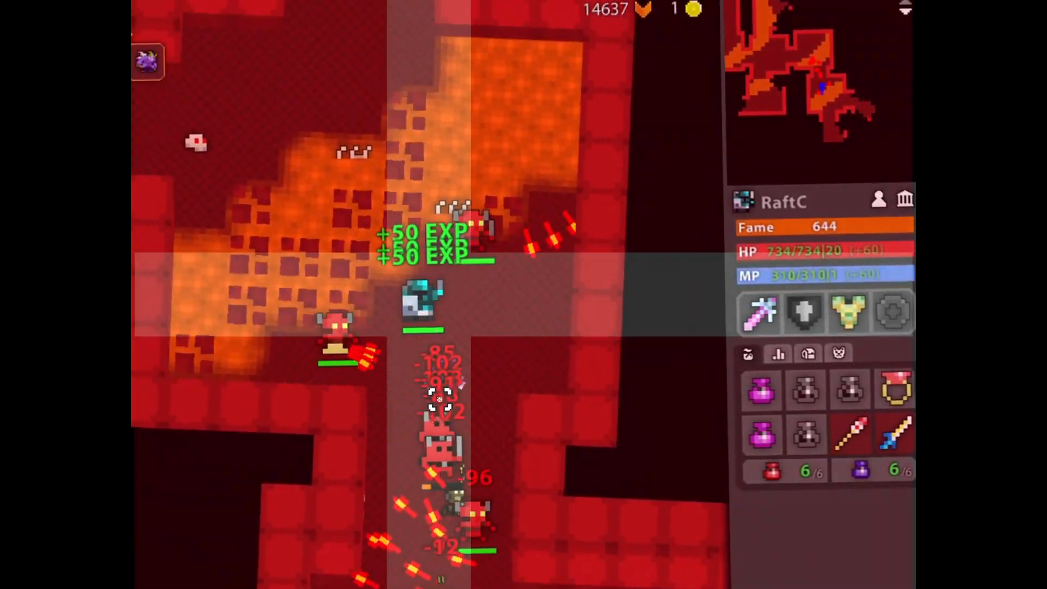
key(q)
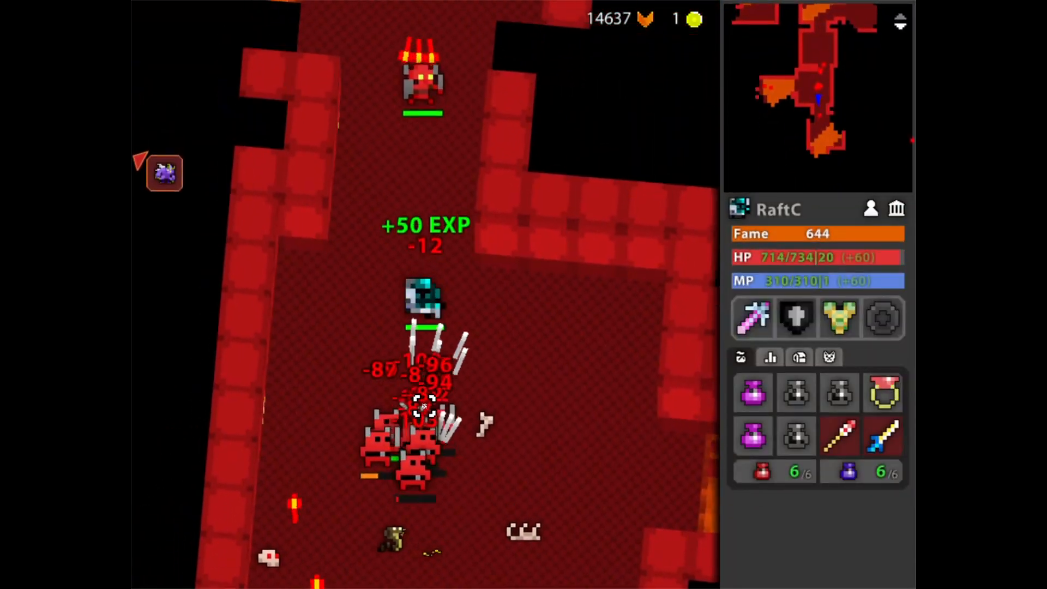
key(q)
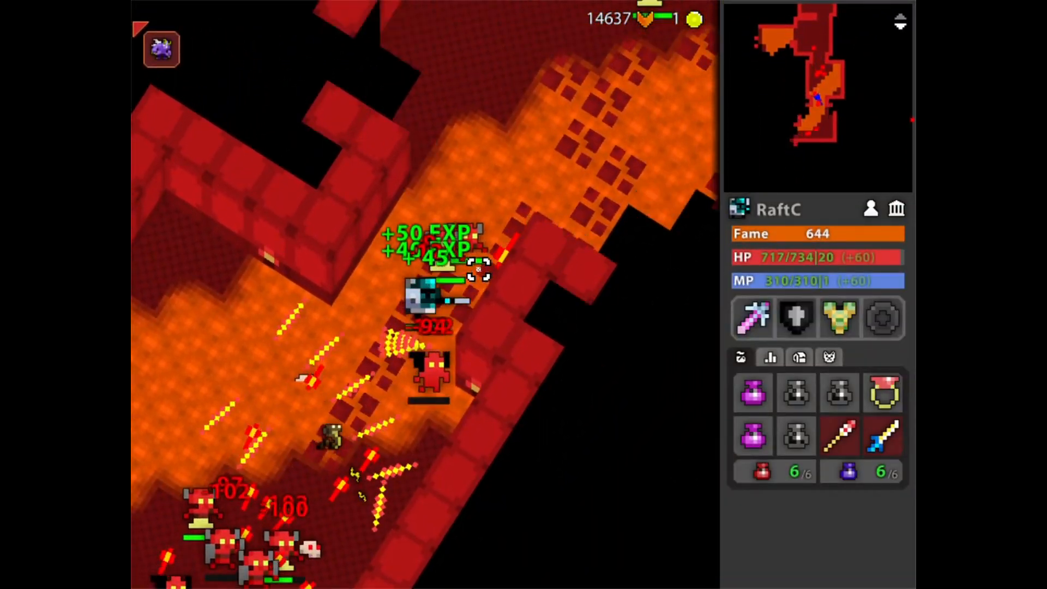
key(space)
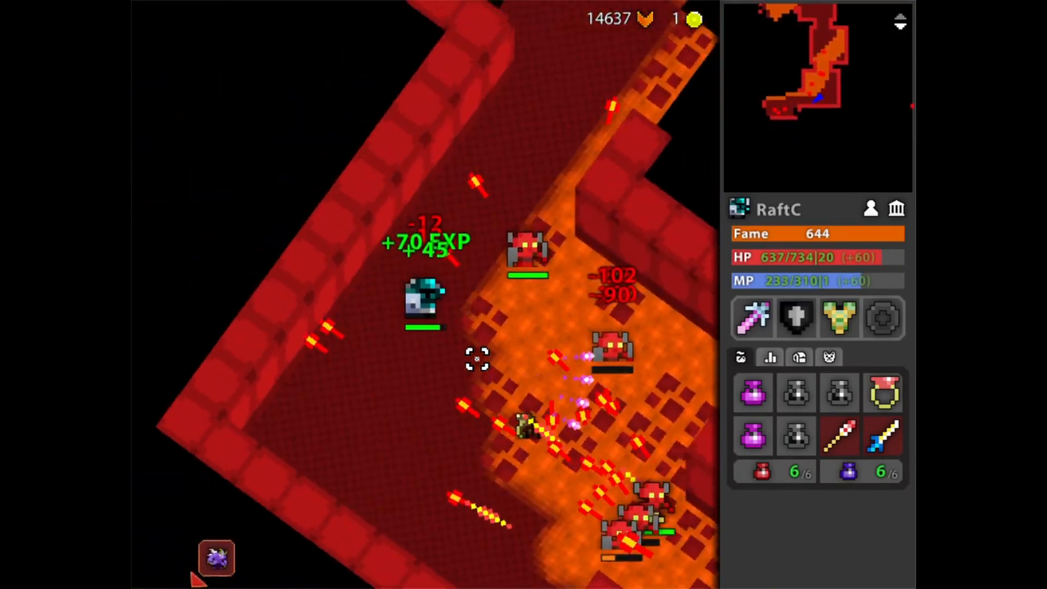
Keep rotating the view while walking the dungeon toward the demon room
key(q)
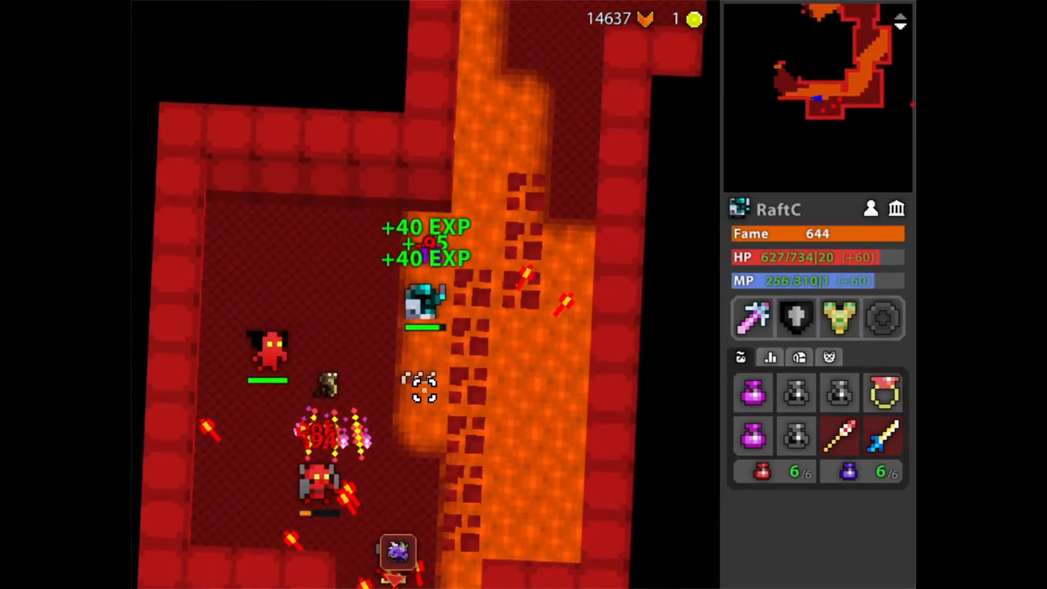
key(q)
key(q)
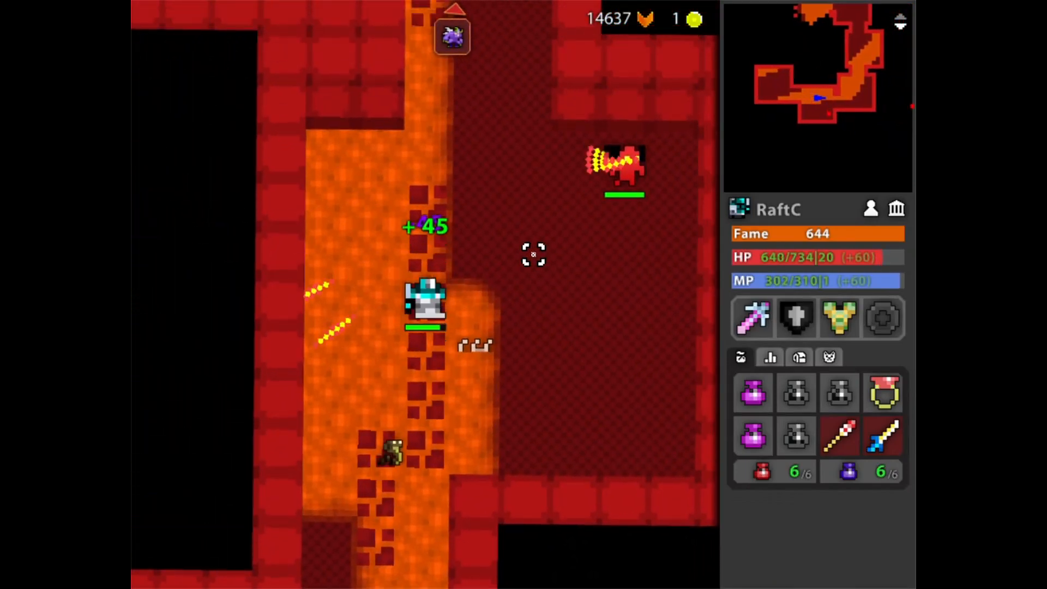
key(q)
key(q)
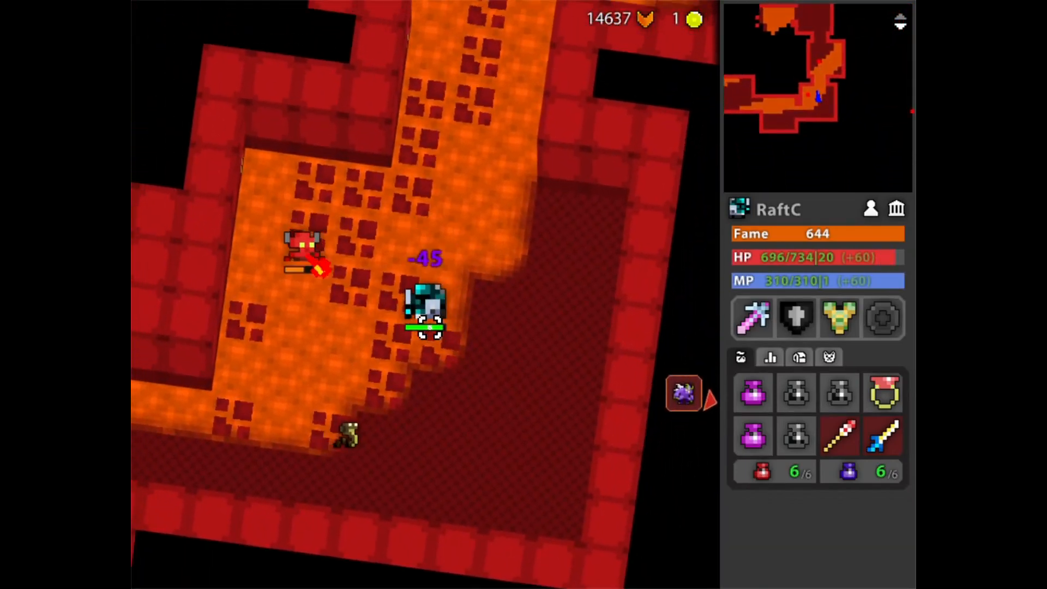
key(q)
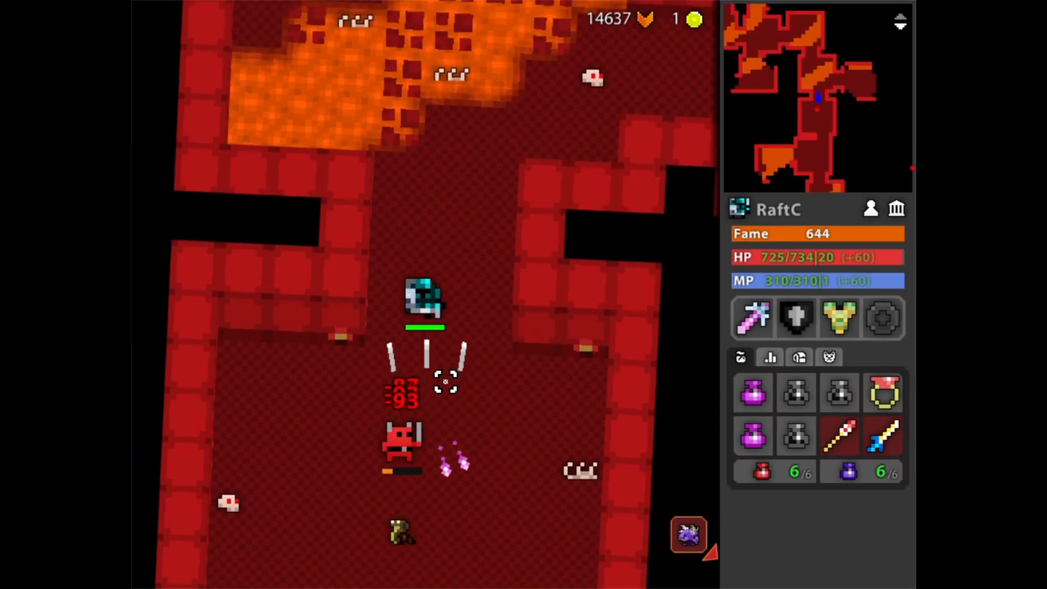
key(q)
key(q)
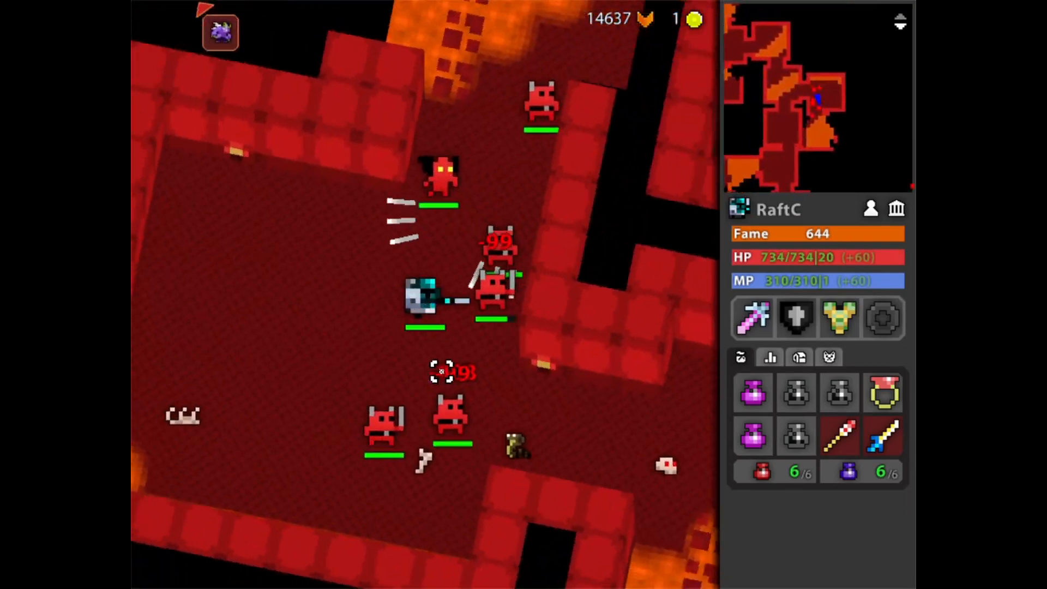
key(q)
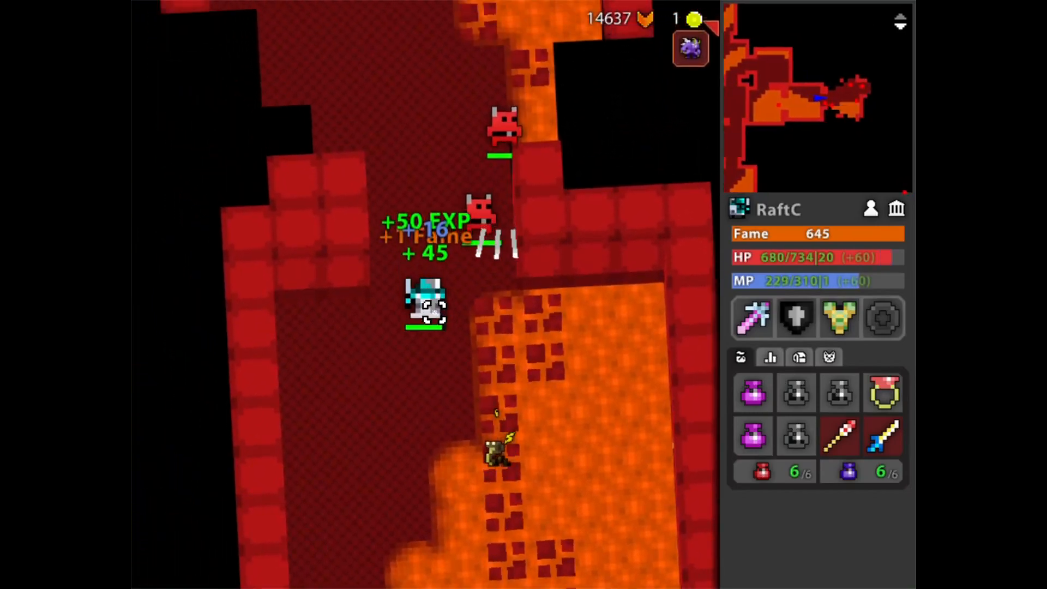
key(q)
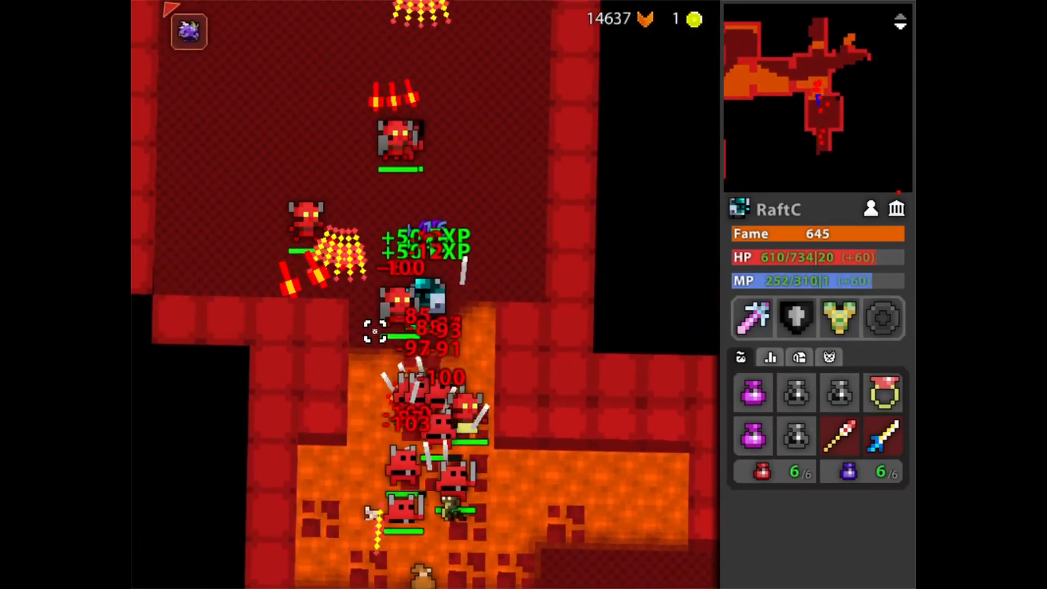
Cast the stun ability on the demons and advance into their room, firing
key(space)
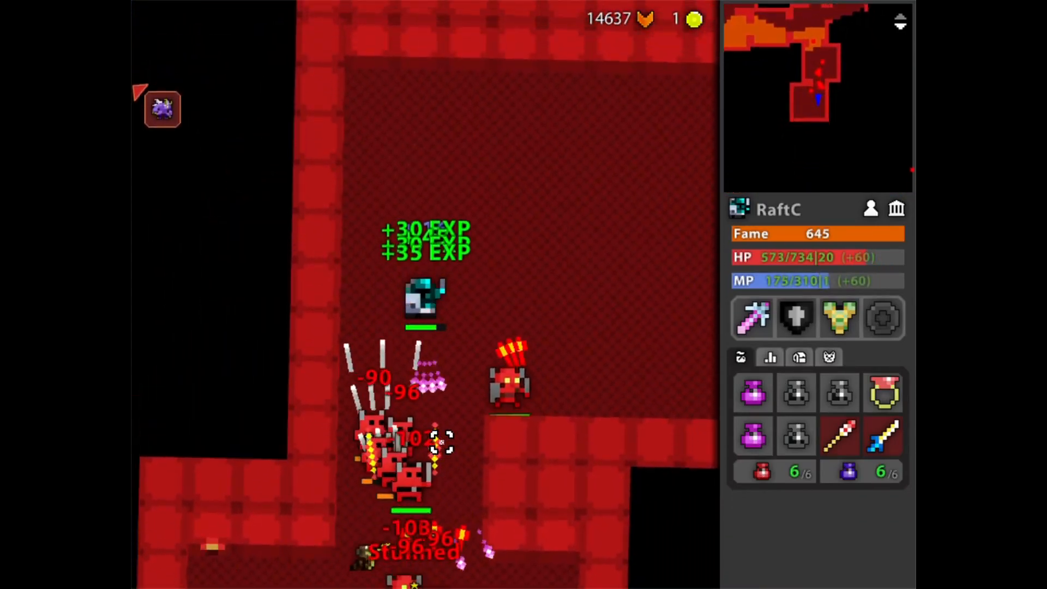
key(space)
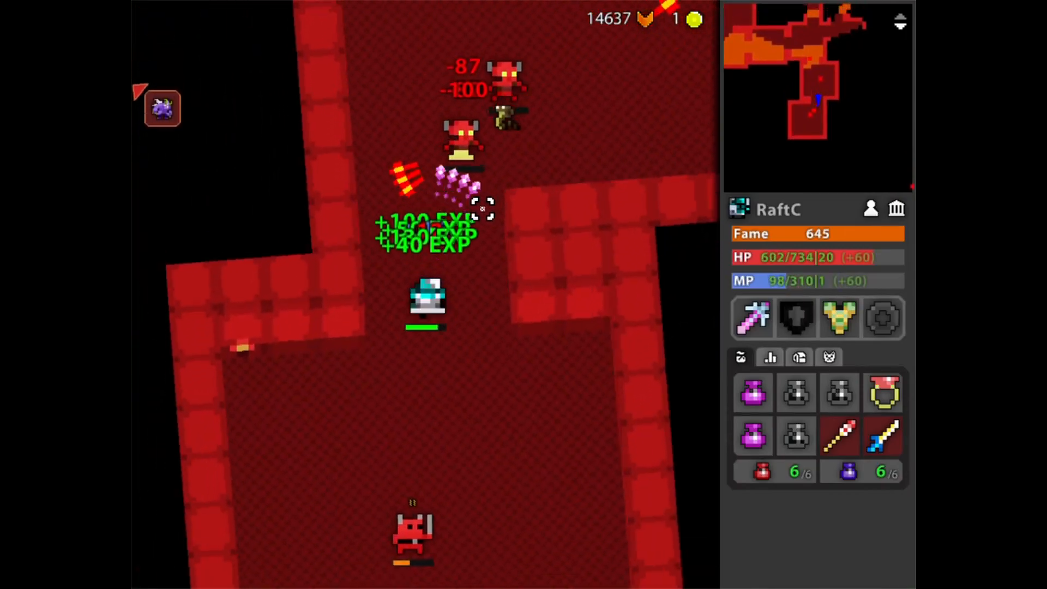
key(z)
key(q)
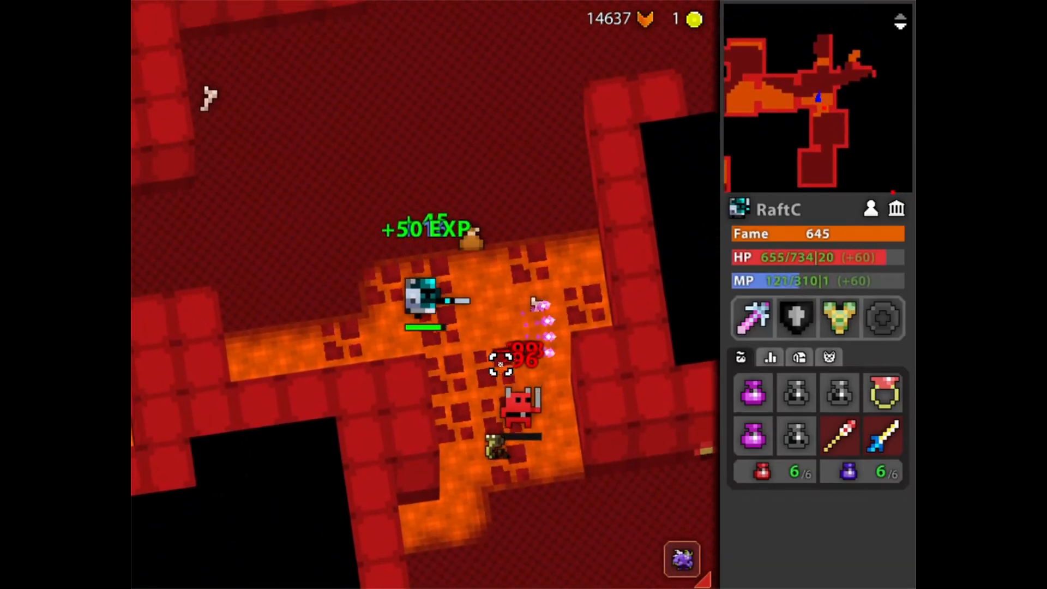
key(q)
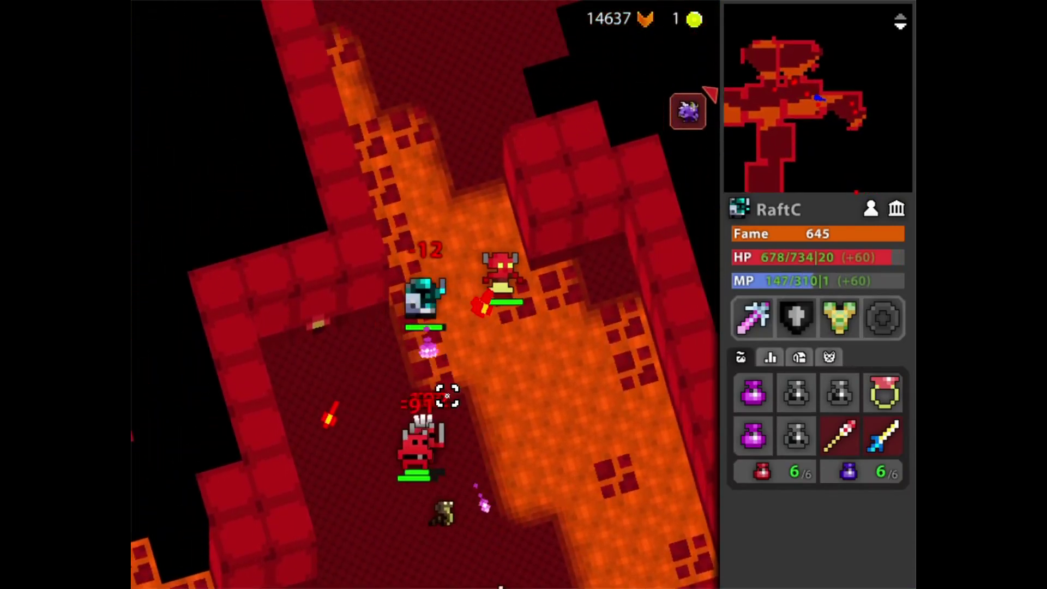
drag(508, 372, 399, 422)
key(q)
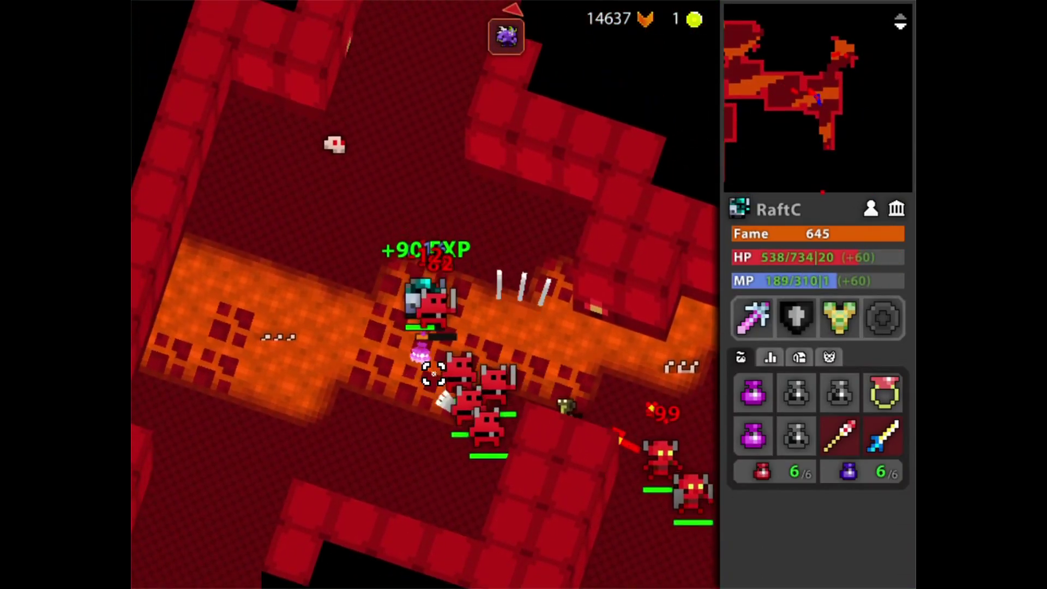
Cast the ability again and clear the demon room, moving up-right then west
key(q)
key(space)
mouse_move(432, 374)
mouse_down()
mouse_move(444, 407)
mouse_move(436, 409)
mouse_up()
key(w)
key(d)
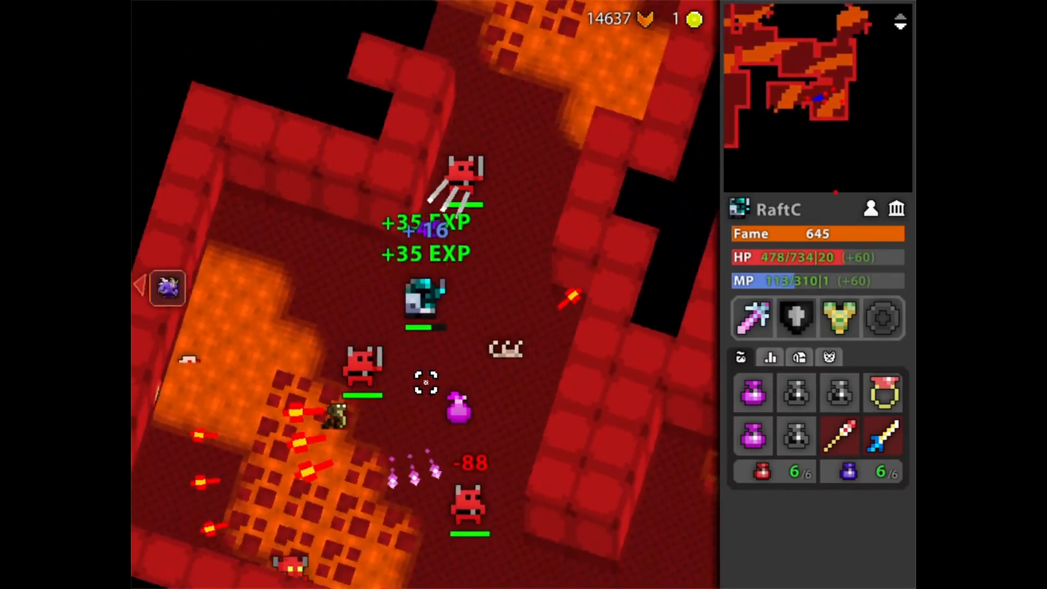
key(z)
key(w)
mouse_move(426, 382)
mouse_down()
mouse_move(406, 401)
mouse_move(462, 407)
mouse_up()
key(a)
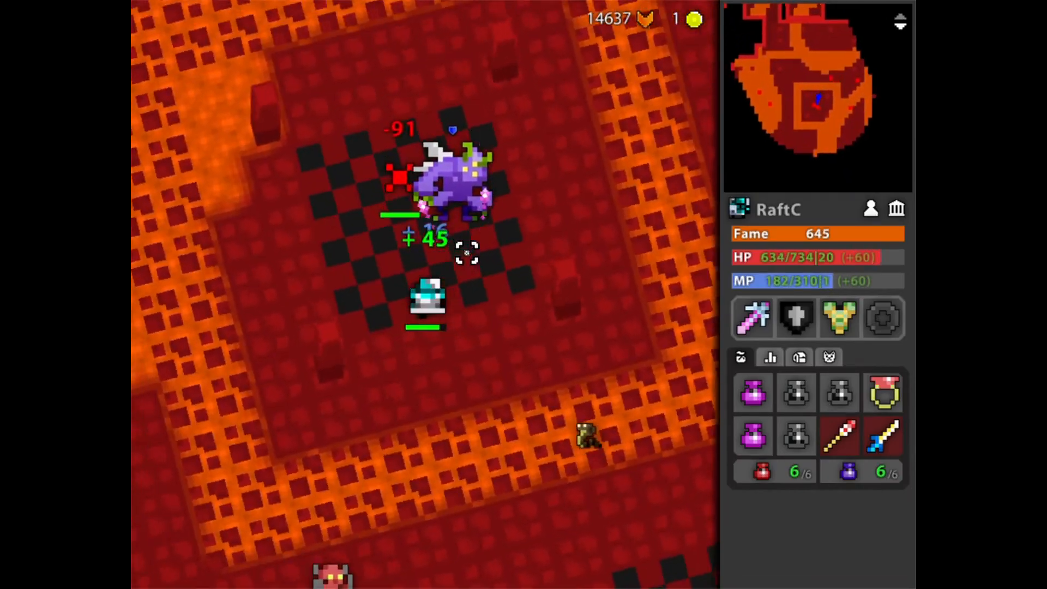
Stun the purple boss with the ability and fire shots up at it
key(space)
key(e)
drag(442, 278, 458, 272)
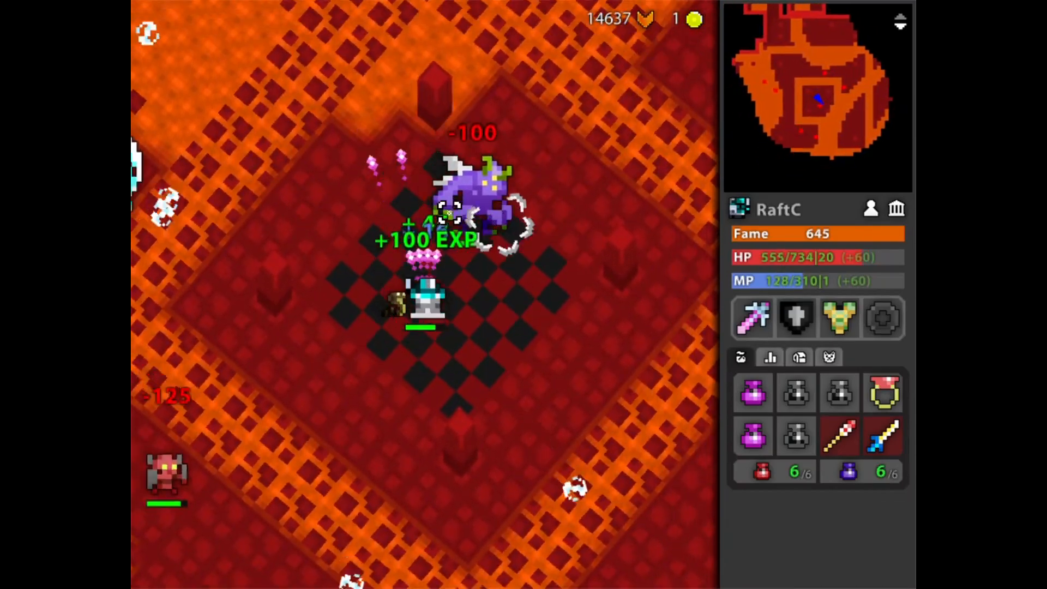
key(s)
key(space)
drag(448, 209, 472, 186)
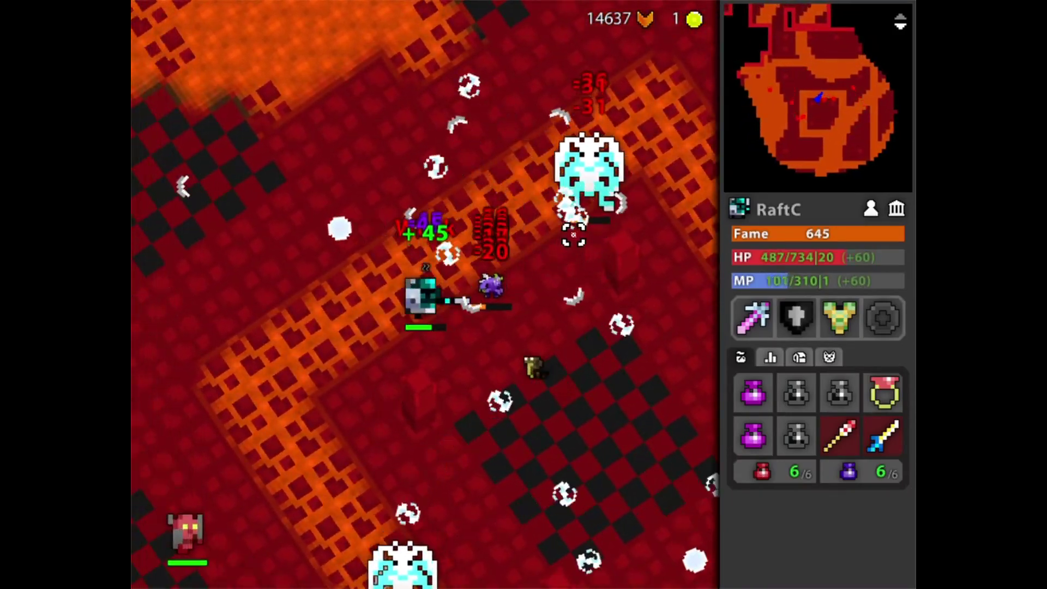
Keep stunning and shooting the boss and its minions while circling the chamber
key(space)
drag(509, 226, 589, 238)
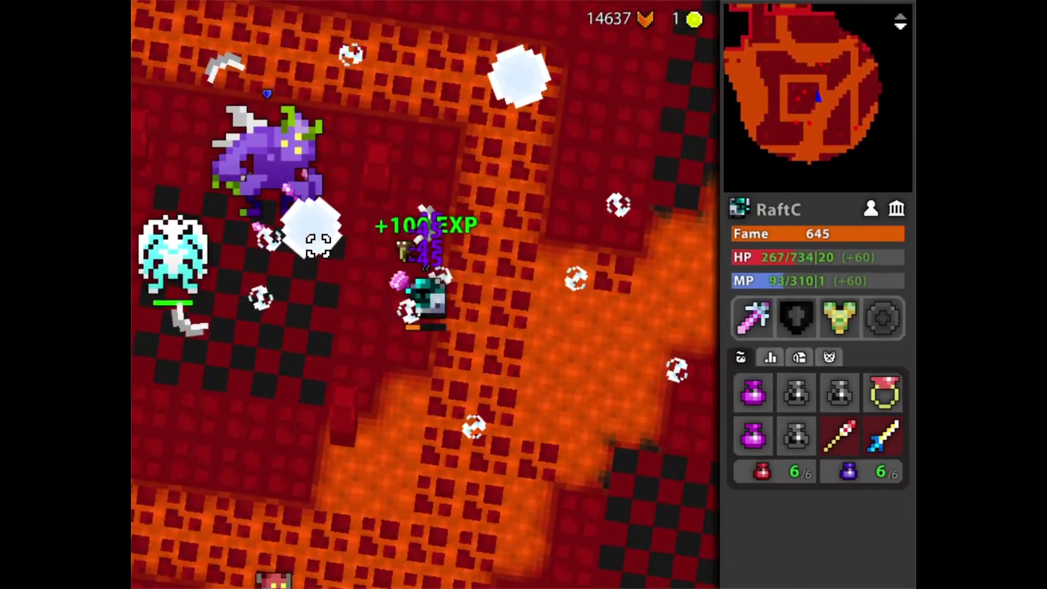
drag(318, 244, 298, 325)
mouse_move(298, 290)
mouse_down()
mouse_move(315, 250)
mouse_move(414, 189)
mouse_up()
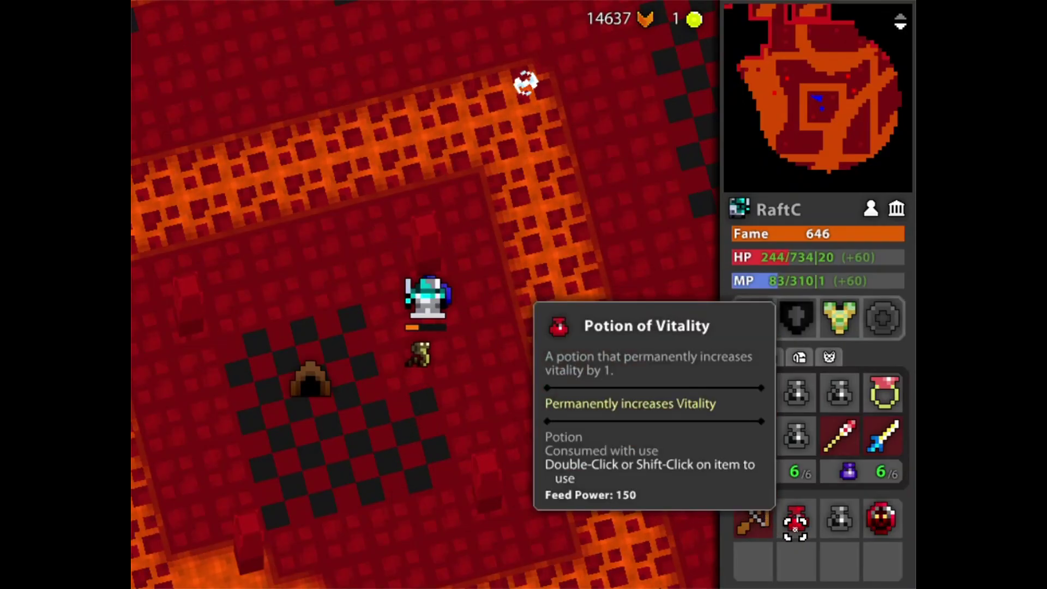
Drink the Potion of Vitality and flip through the inventory pages
double_click(798, 517)
click(799, 357)
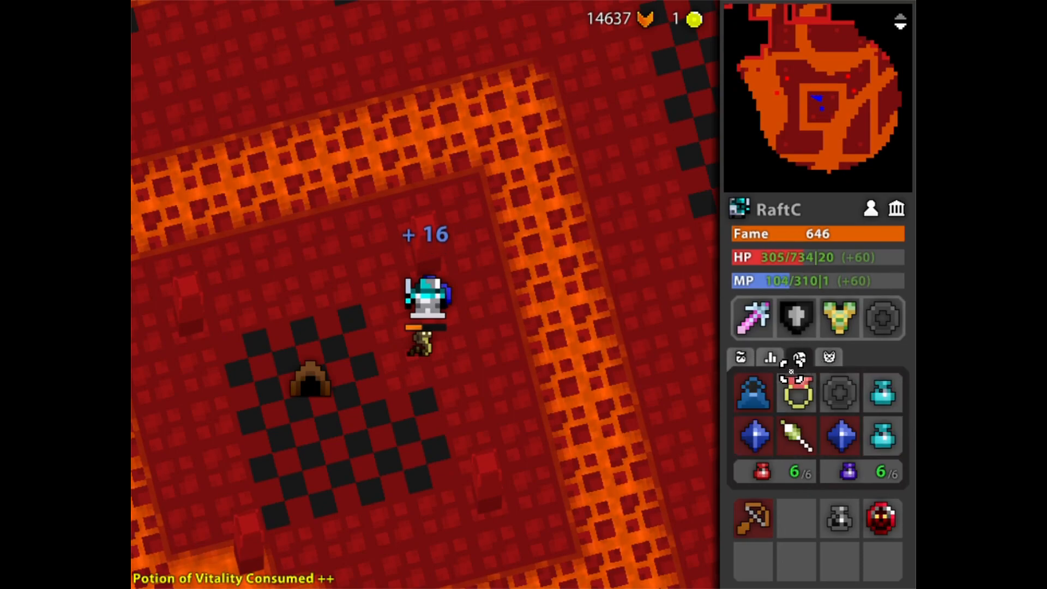
click(740, 357)
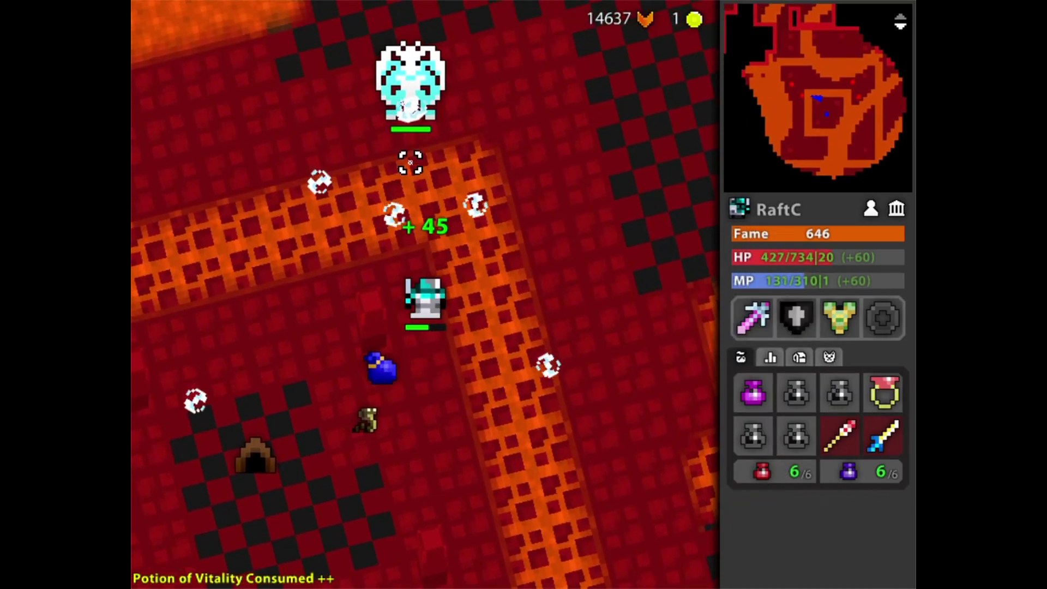
click(427, 171)
Walk onto the Realm Portal, enter it and step into the loaded realm
key(s)
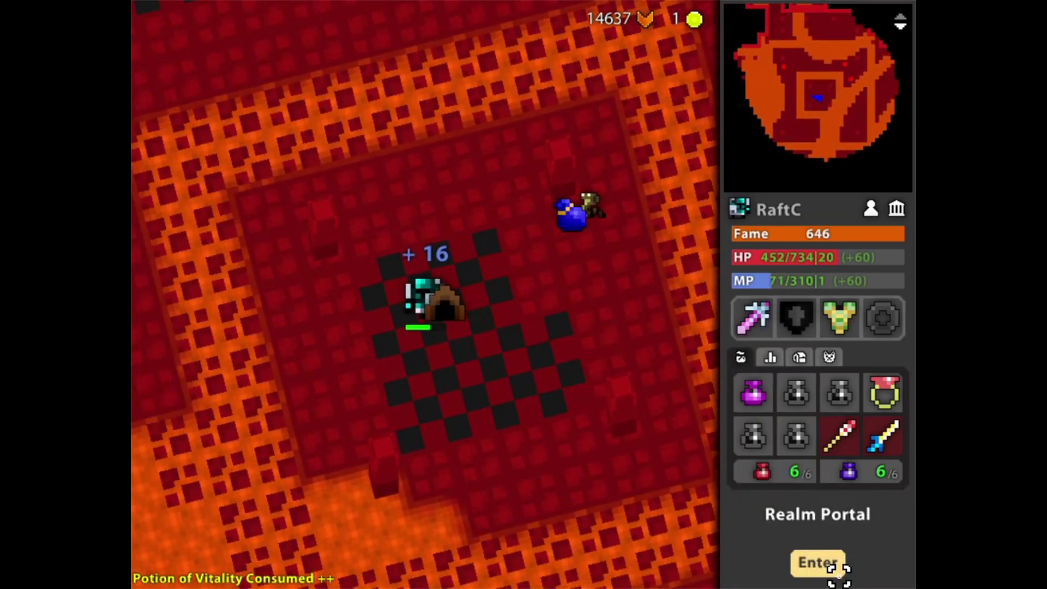
click(838, 570)
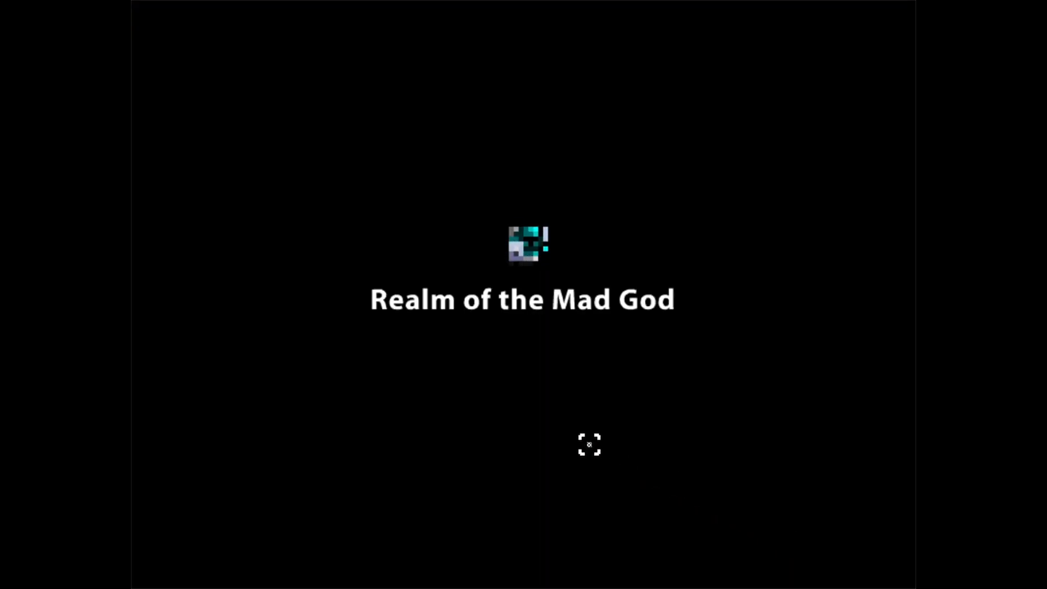
key(d)
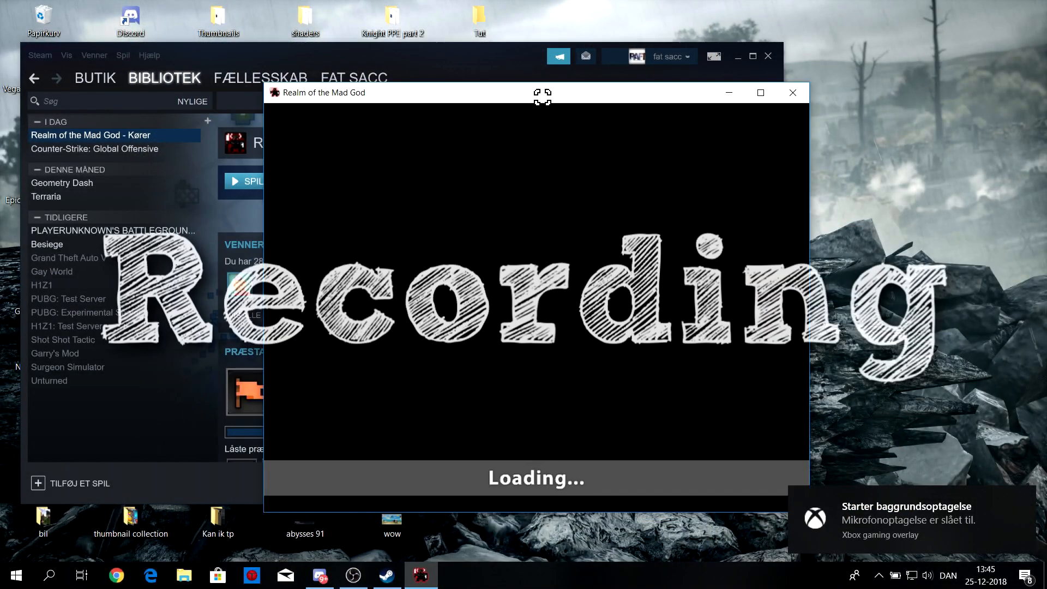
Shift the game window left and return to the title screen
drag(541, 80, 539, 77)
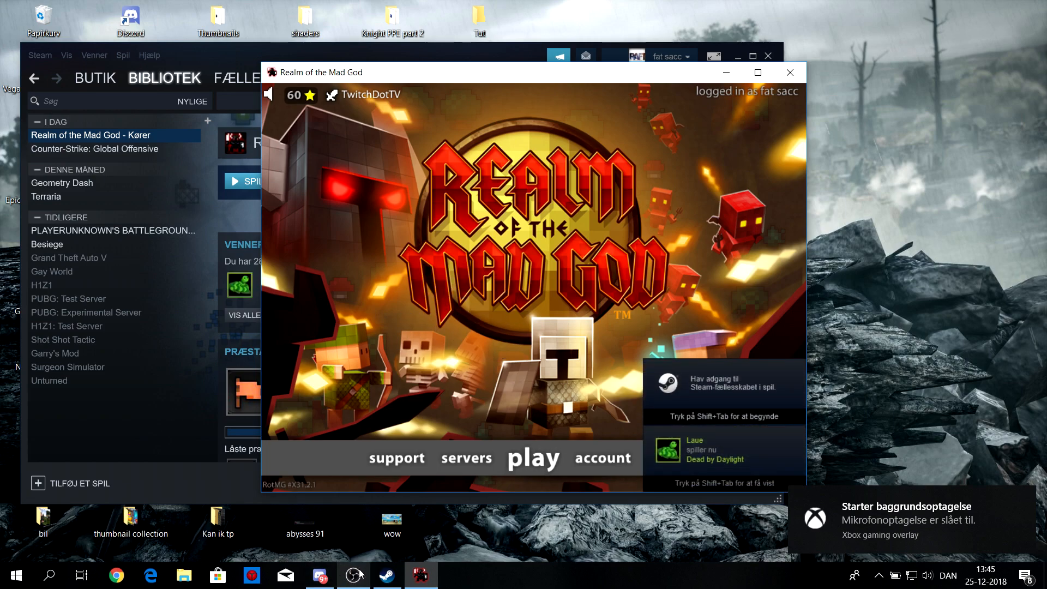
drag(469, 81, 446, 80)
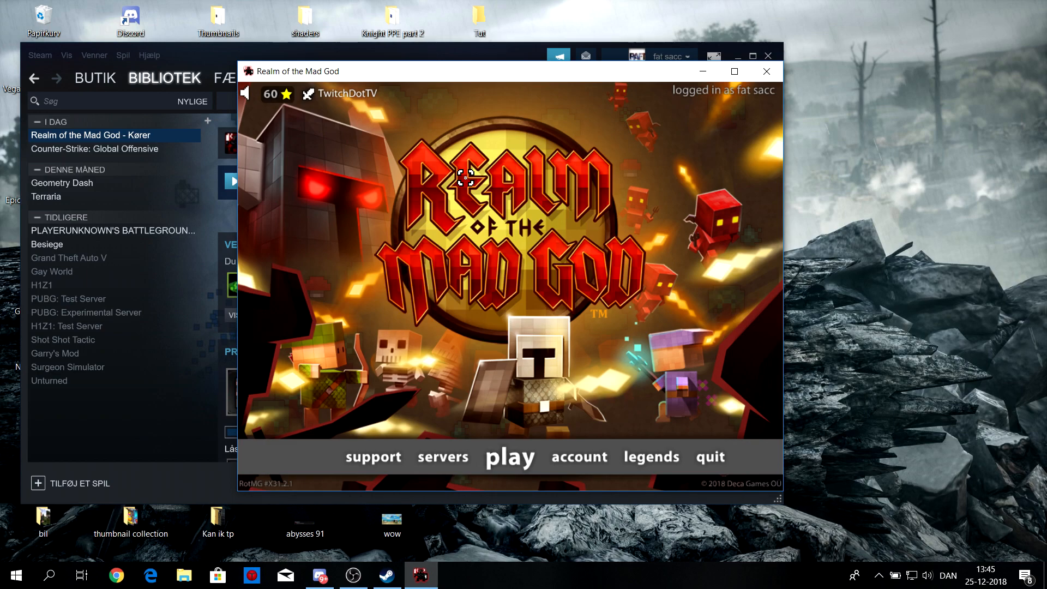
drag(458, 72, 439, 70)
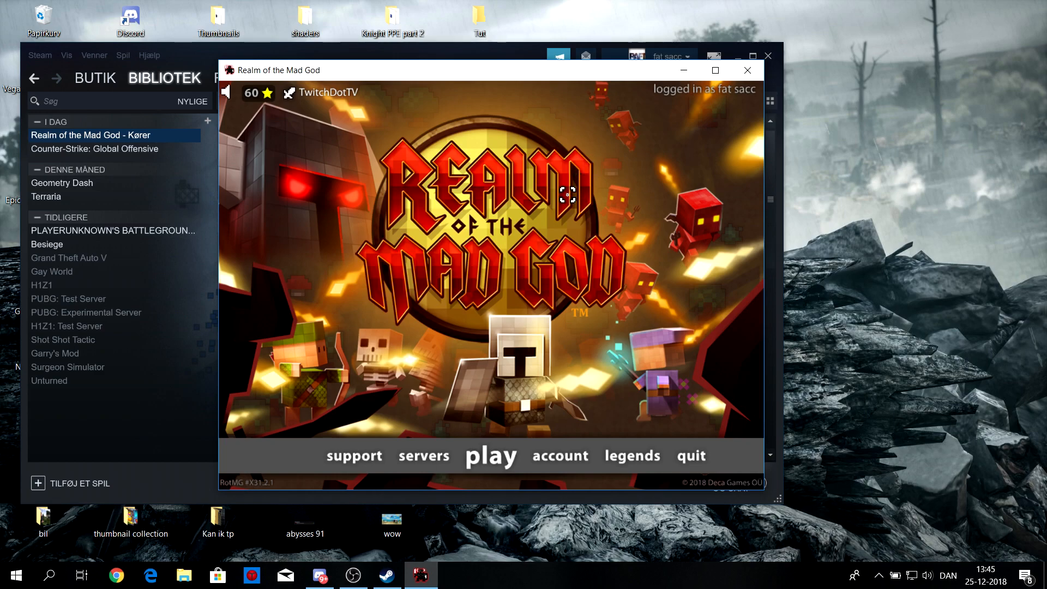
click(489, 455)
click(428, 455)
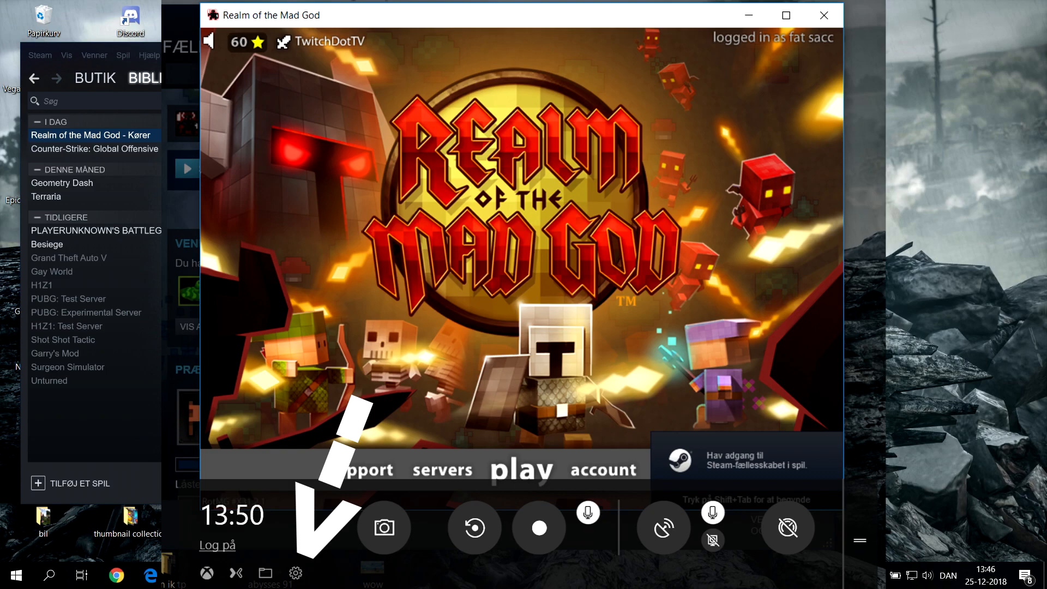
Bring up Game Bar settings and launch the full Windows gaming preferences
click(296, 573)
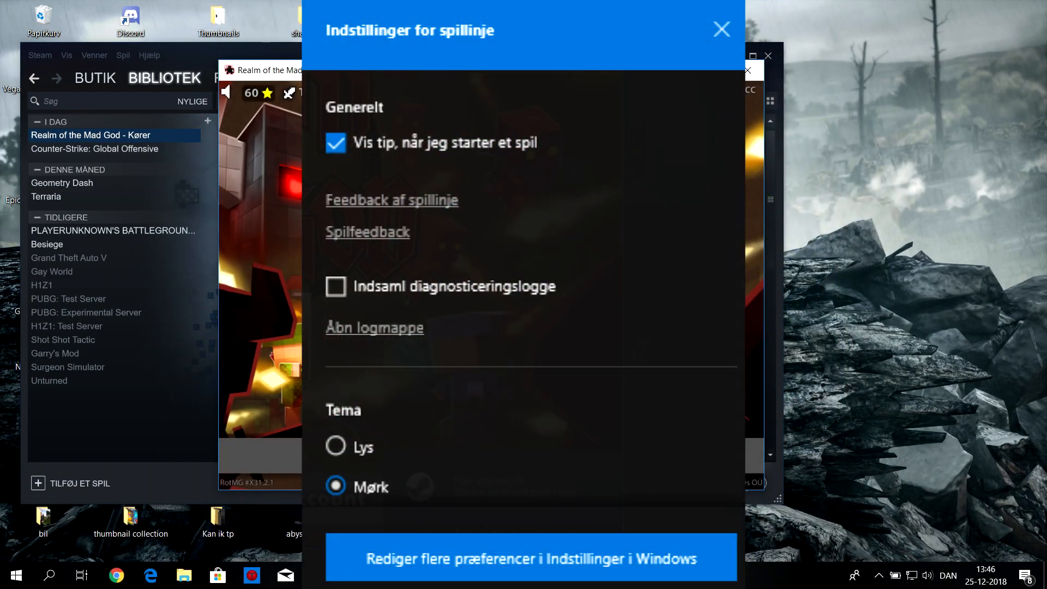
click(532, 558)
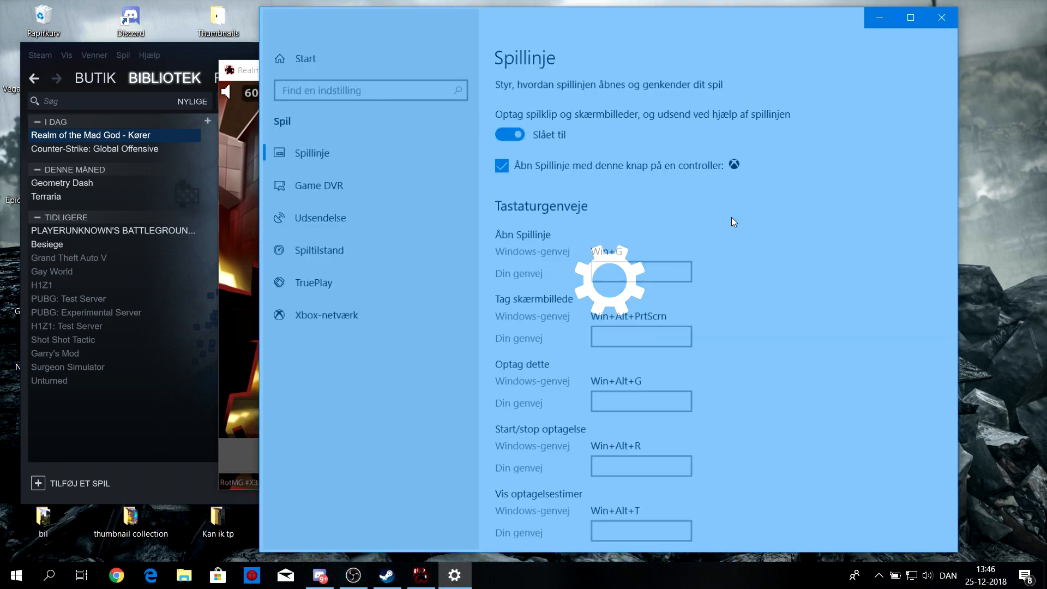
scroll(771, 269, down, 2)
scroll(776, 274, down, 5)
scroll(776, 275, down, 1)
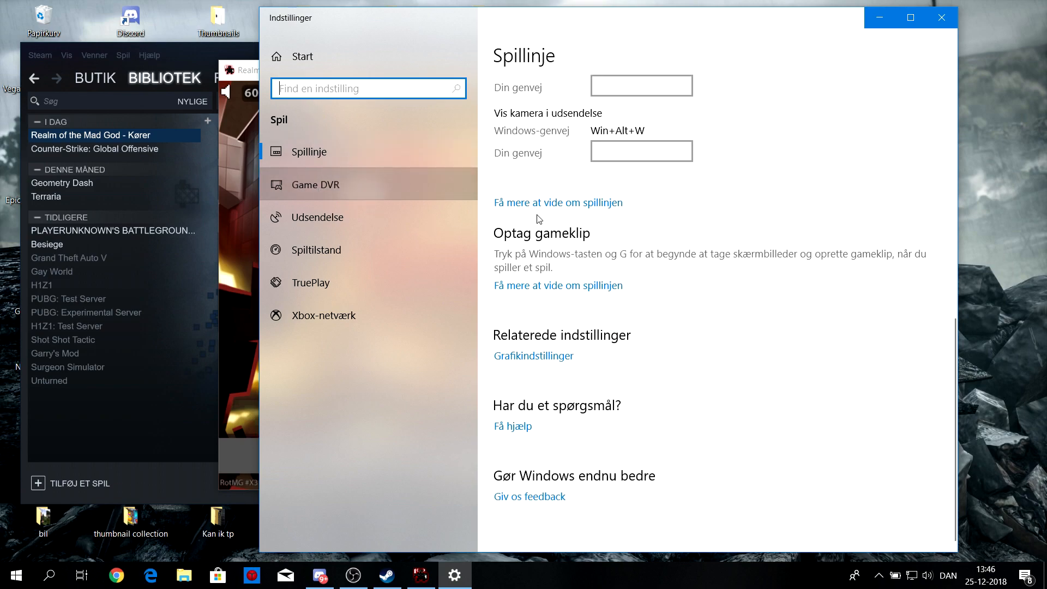
In Game DVR settings, review the background and maximum recording length options unchanged
click(310, 188)
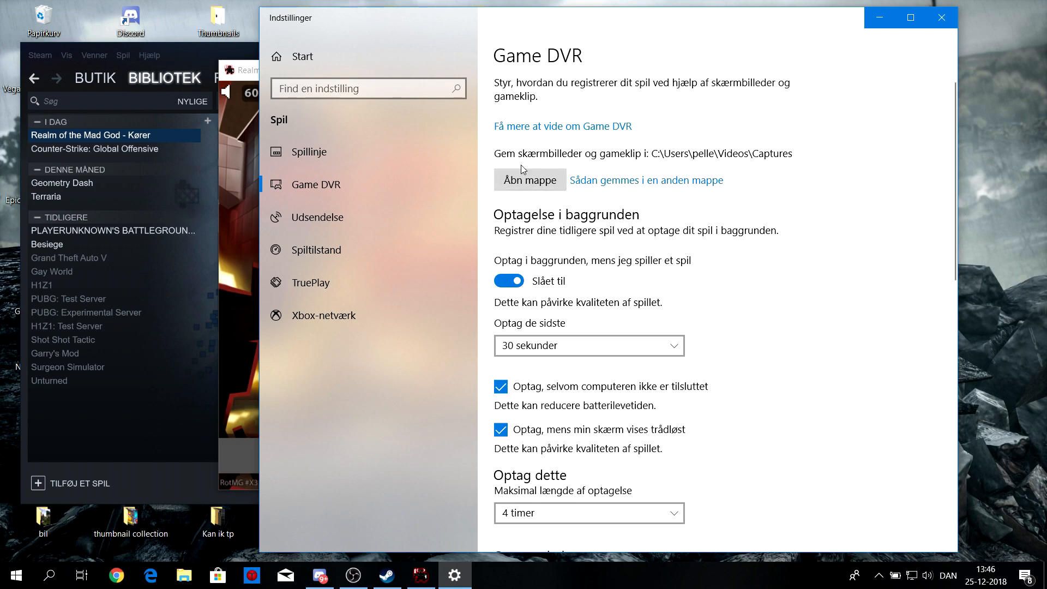
scroll(635, 161, down, 5)
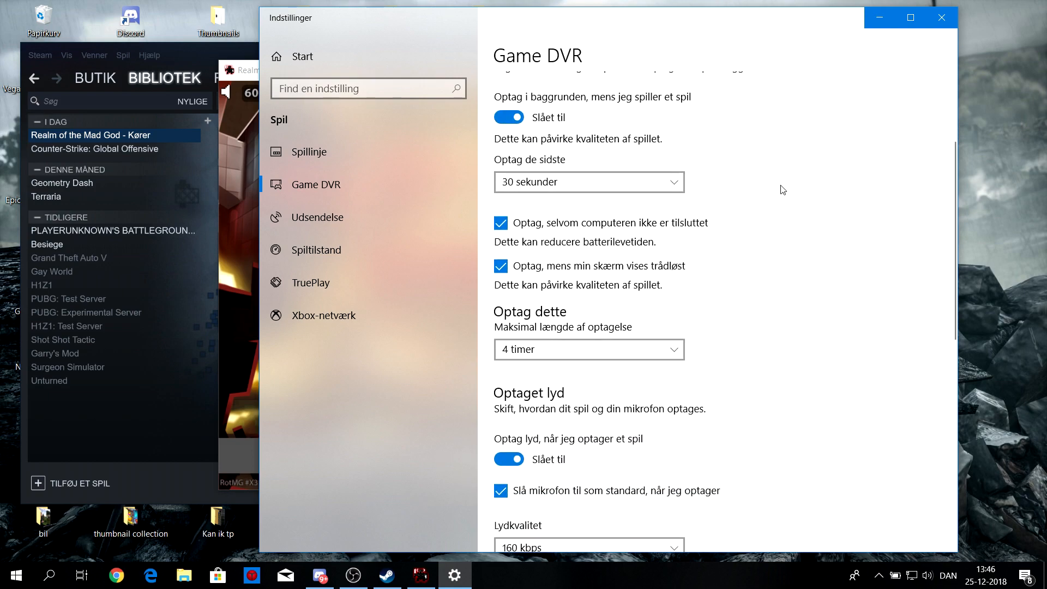
click(573, 182)
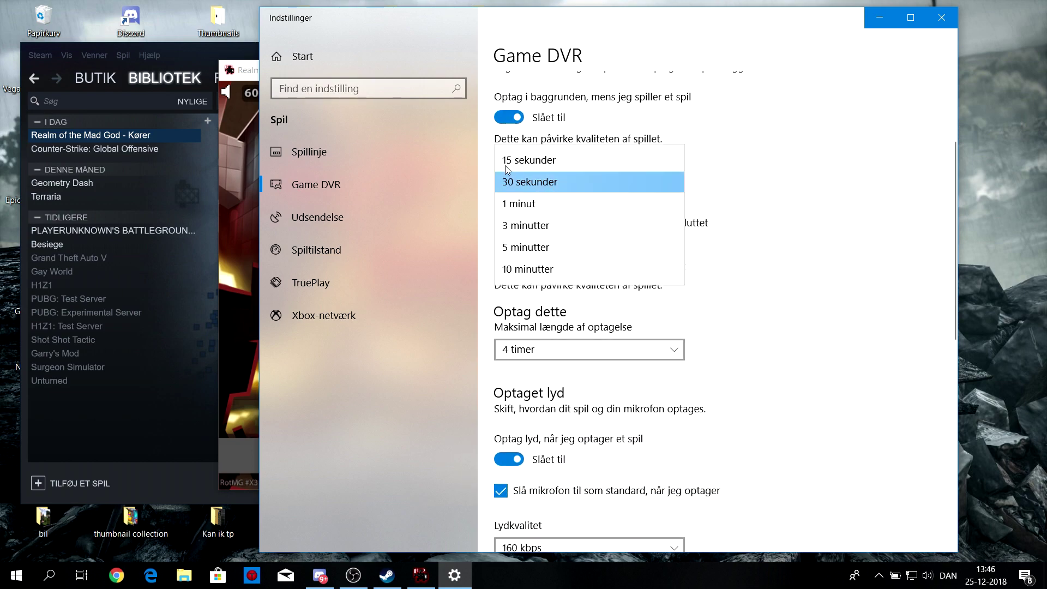
click(744, 182)
click(628, 184)
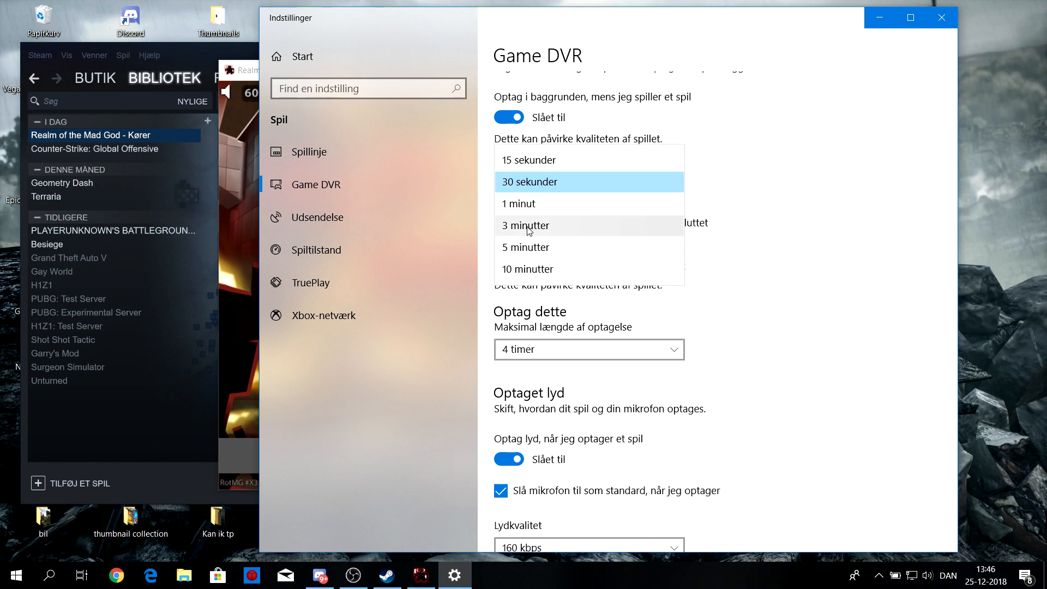
key(Escape)
scroll(599, 215, down, 2)
scroll(598, 216, down, 2)
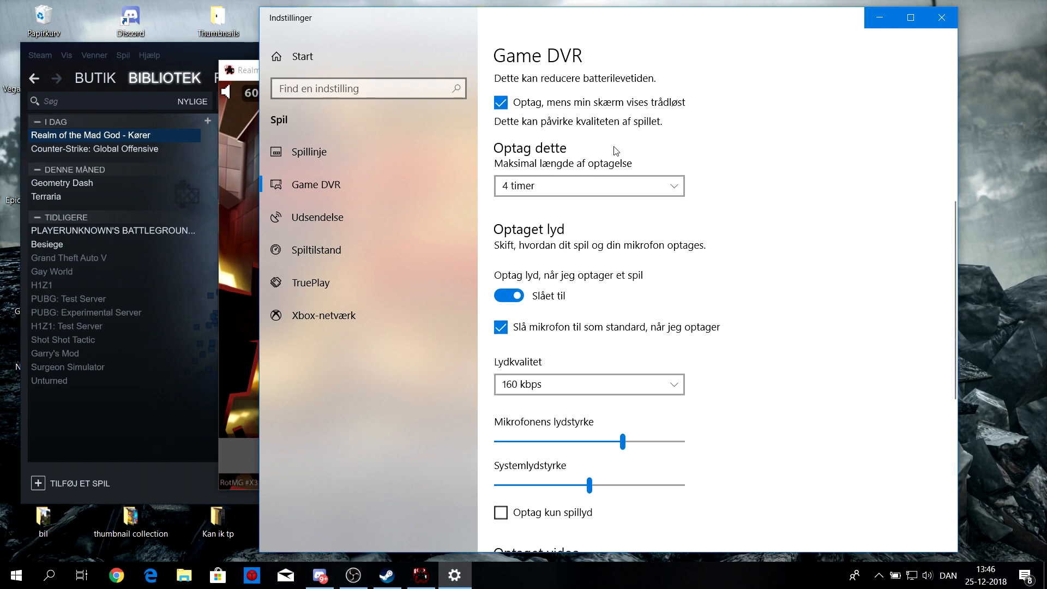
click(537, 185)
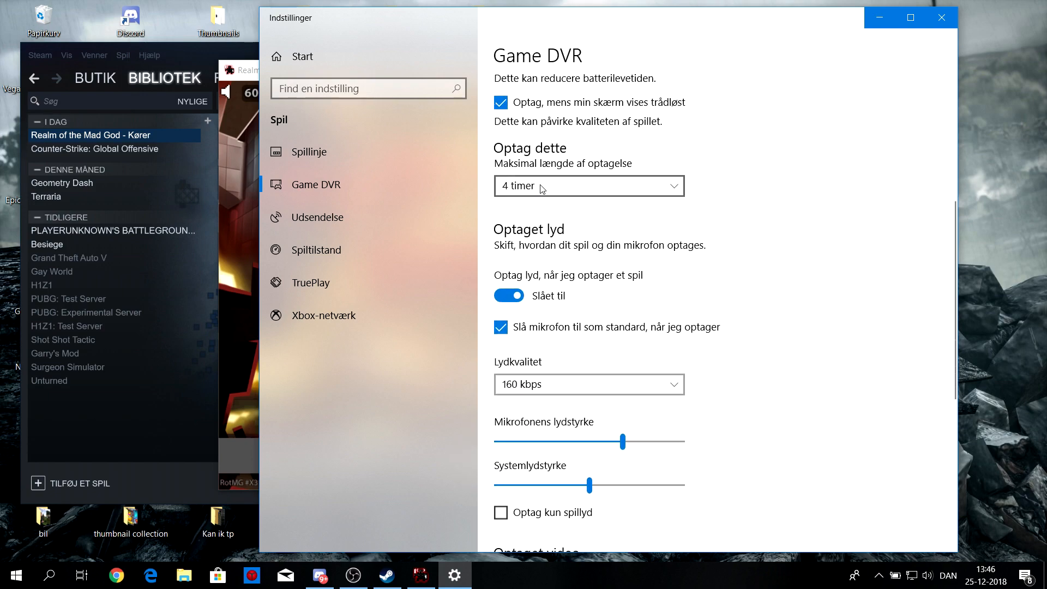
scroll(525, 187, down, 3)
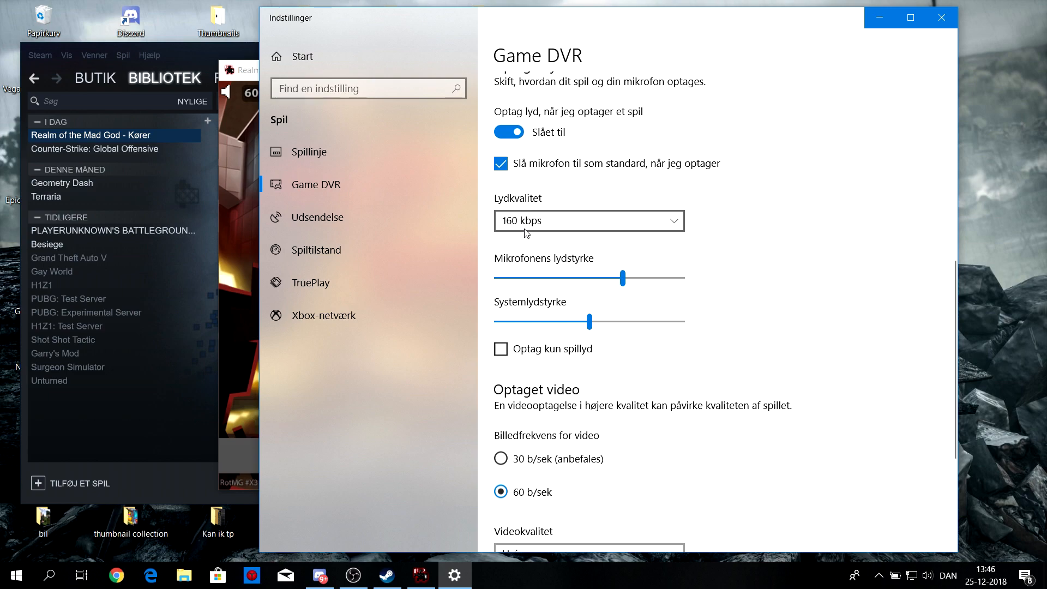
Keep 160 kbps audio and high video quality, then close Settings to reveal the game
click(555, 220)
scroll(627, 257, down, 2)
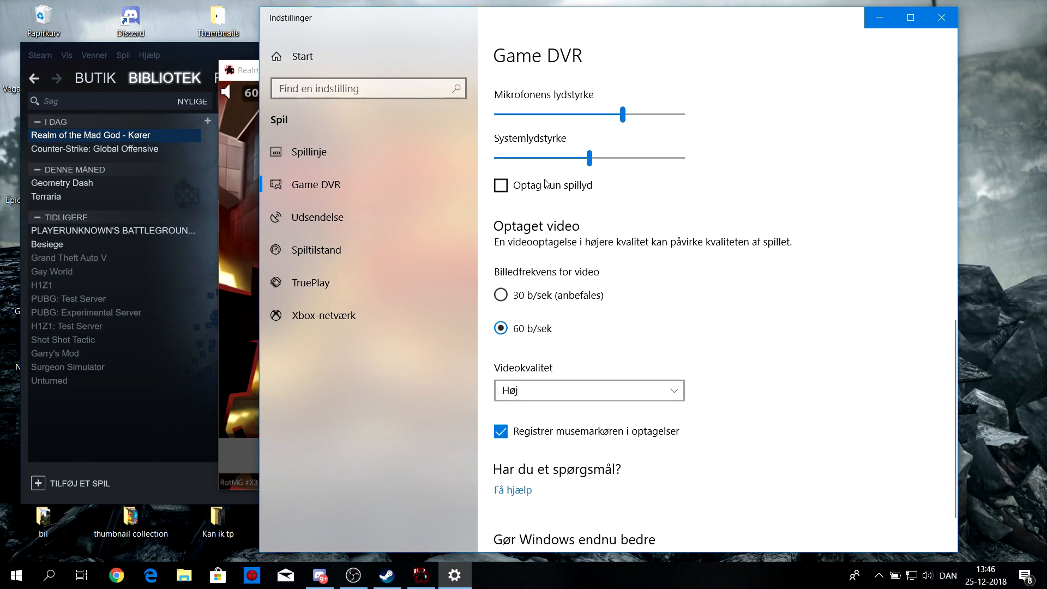
scroll(629, 302, down, 2)
click(589, 326)
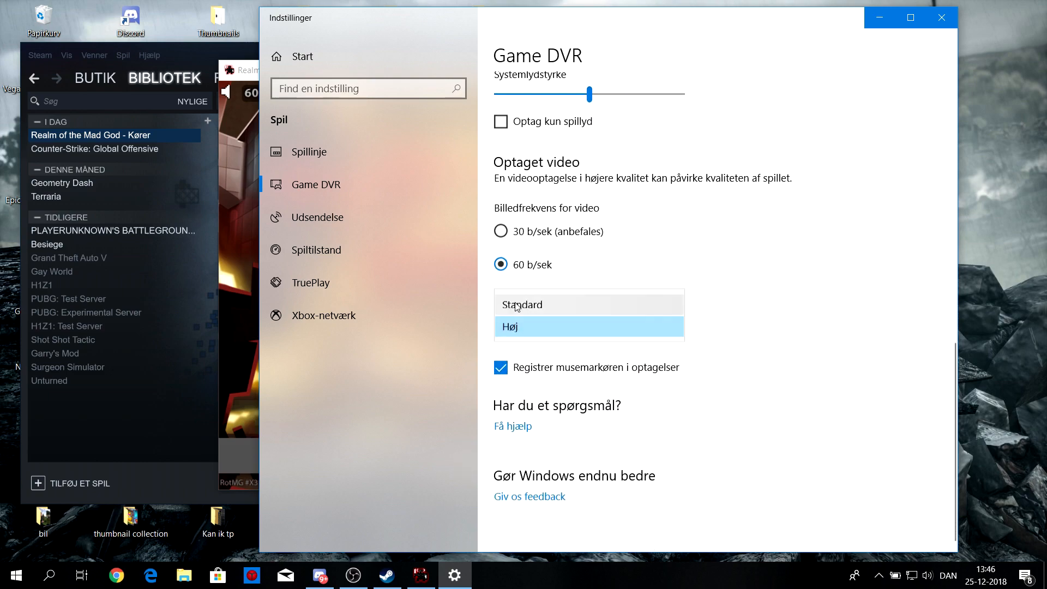
click(742, 308)
click(526, 327)
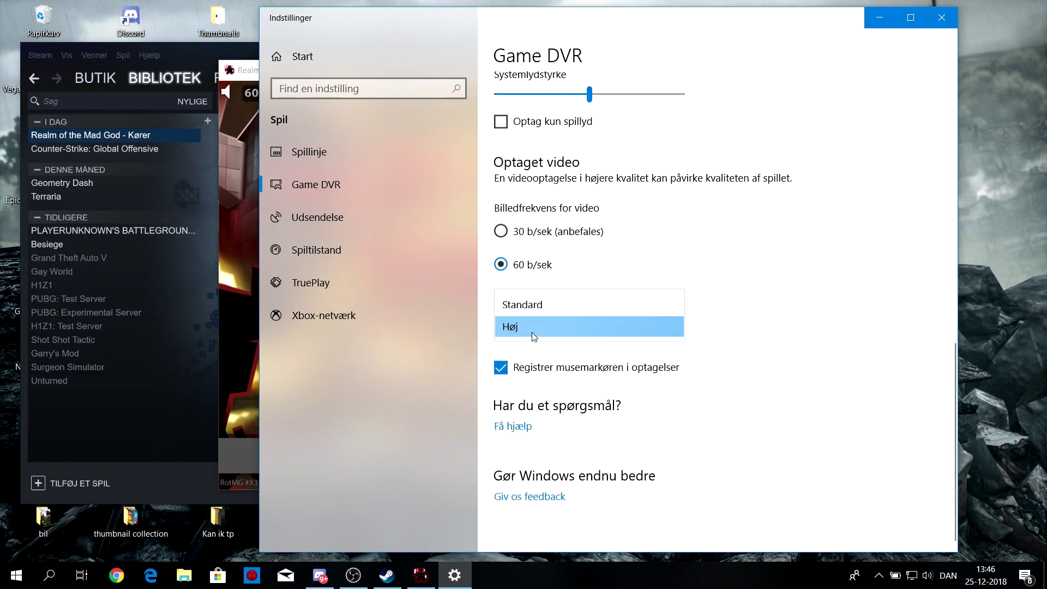
click(727, 325)
scroll(745, 332, up, 5)
scroll(647, 333, up, 4)
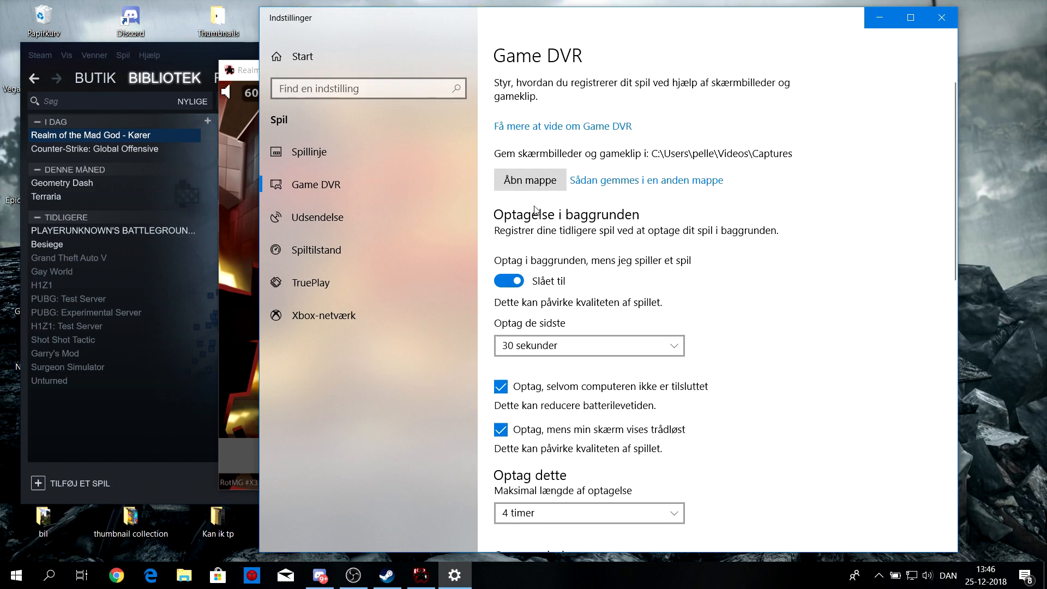
click(941, 17)
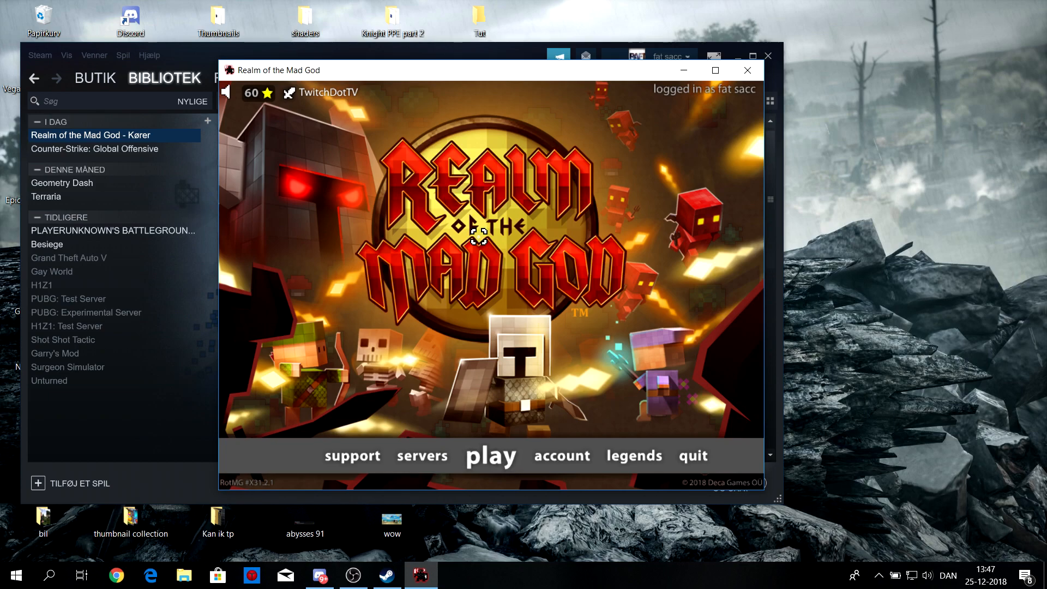
key(alt+F9)
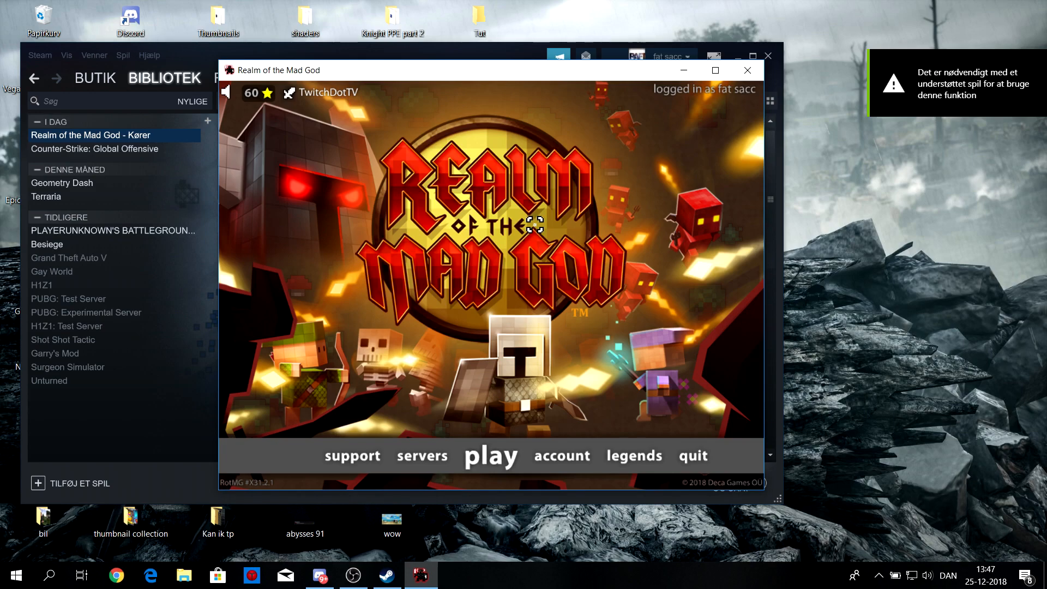
click(715, 71)
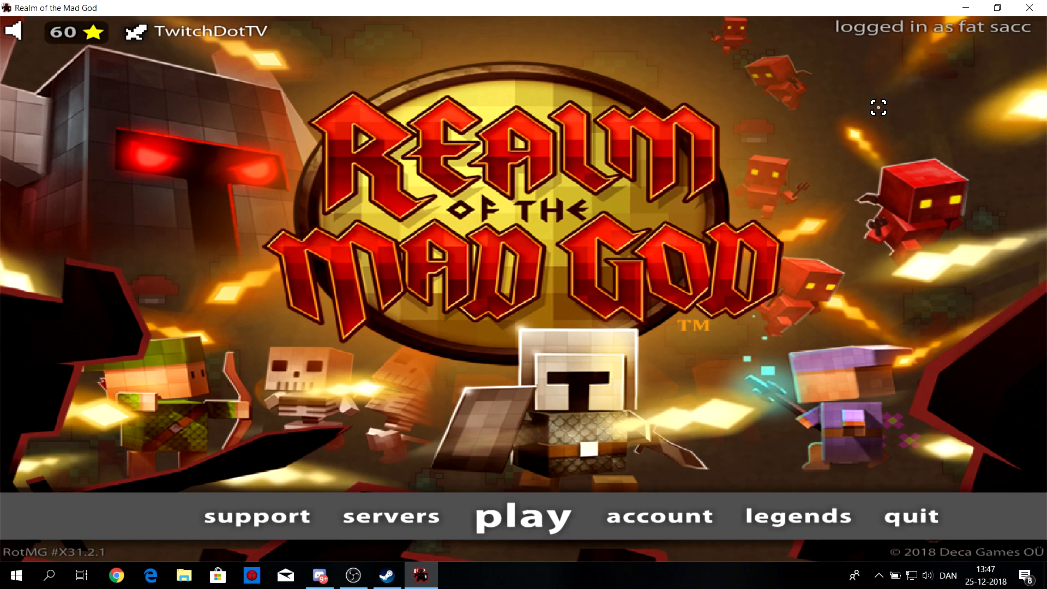
key(alt+F9)
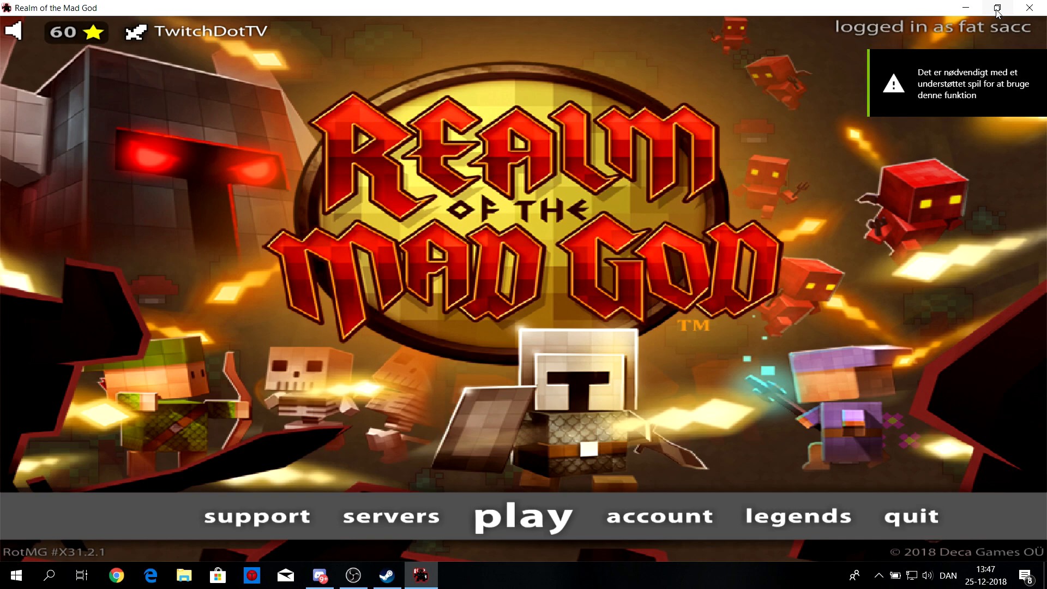
click(996, 8)
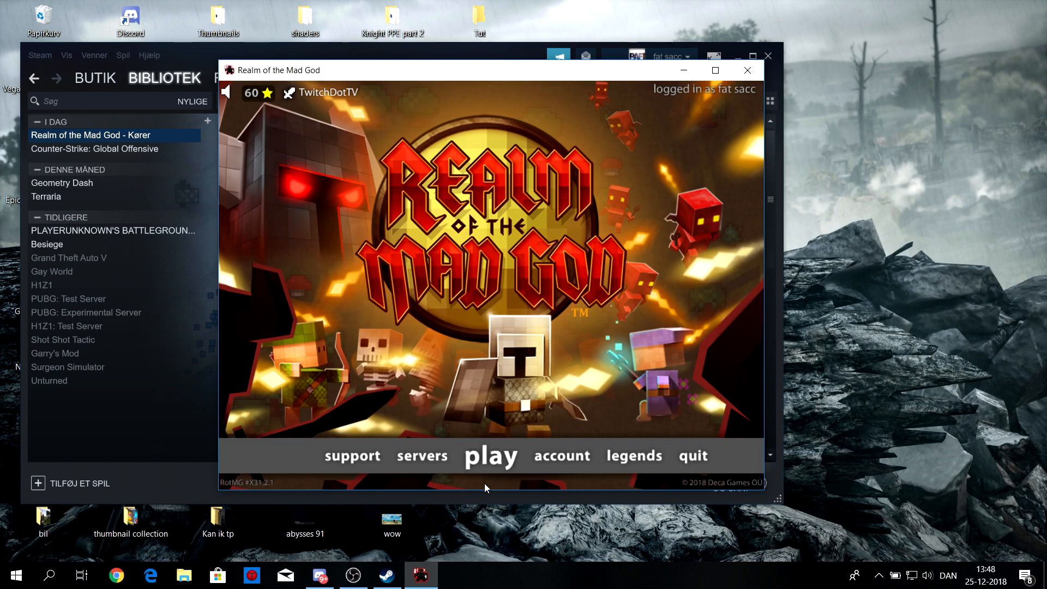
key(super+g)
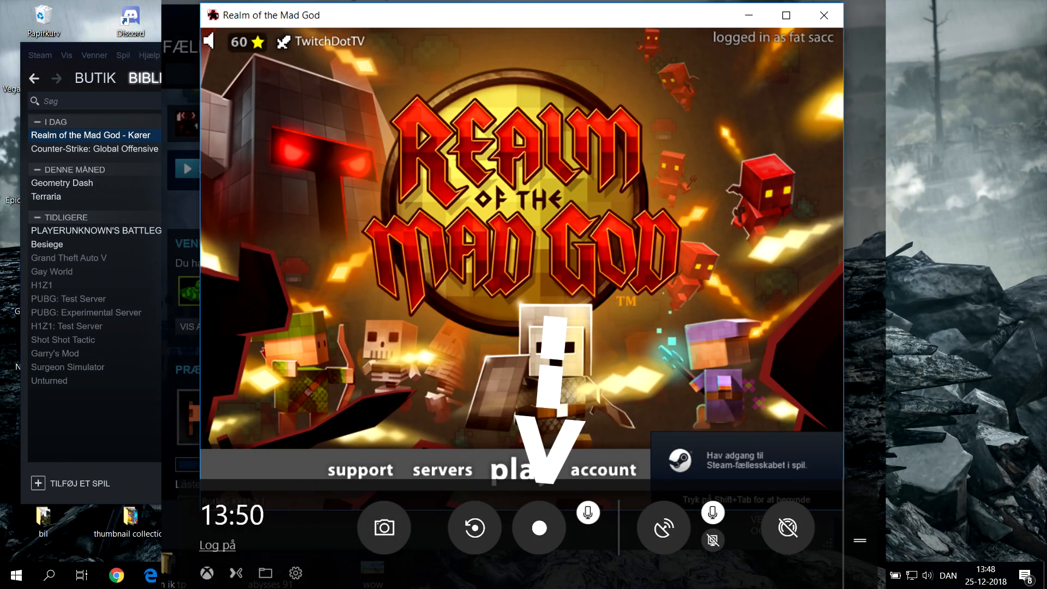
With Game Bar recording, enter the Nexus as the Wizard, walk right, then stop and save the clip
key(super+g)
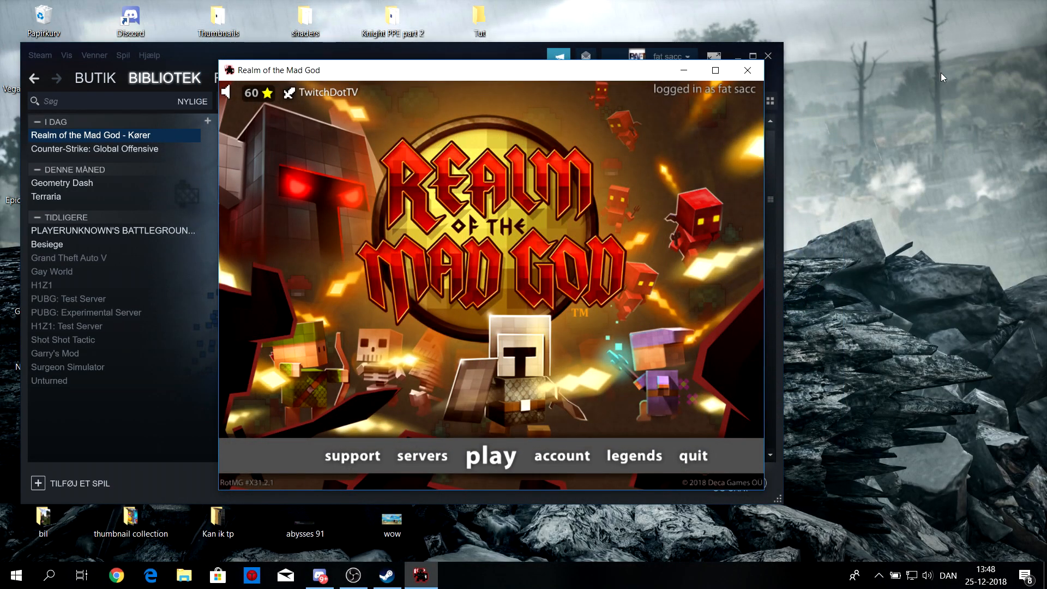
click(491, 456)
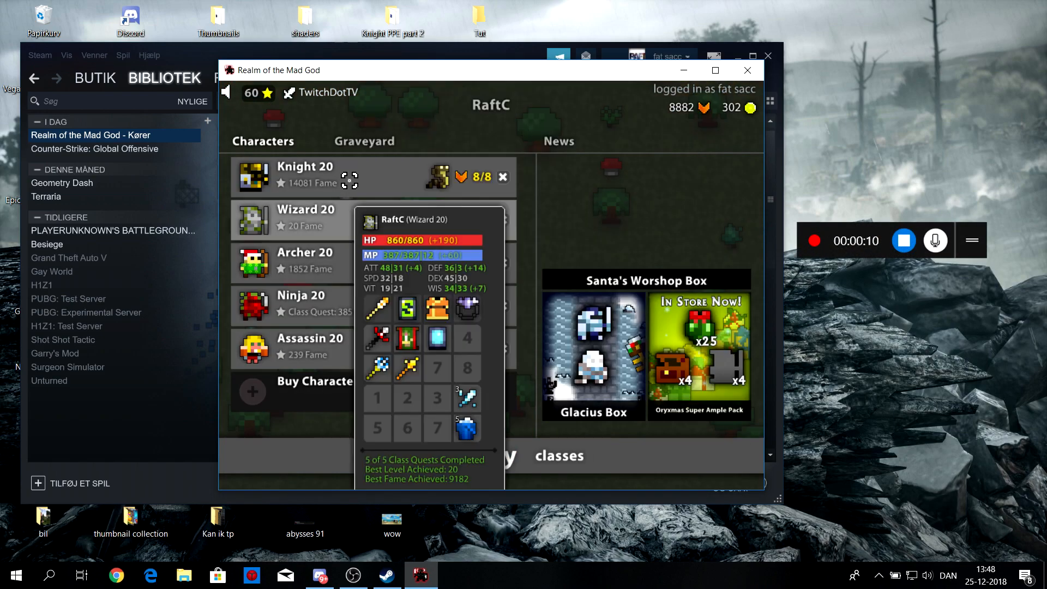
click(339, 228)
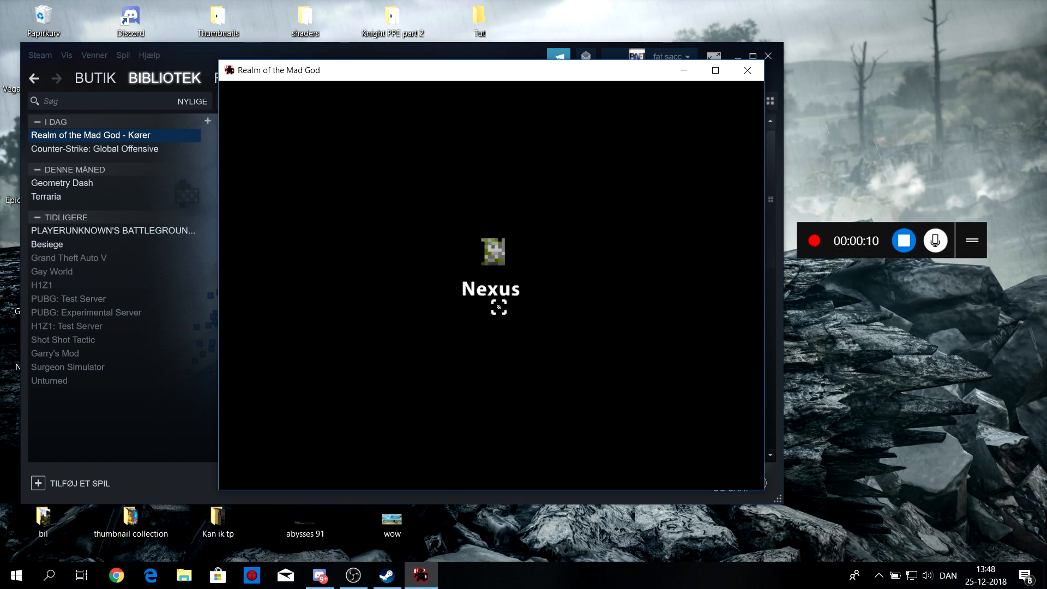
key(Escape)
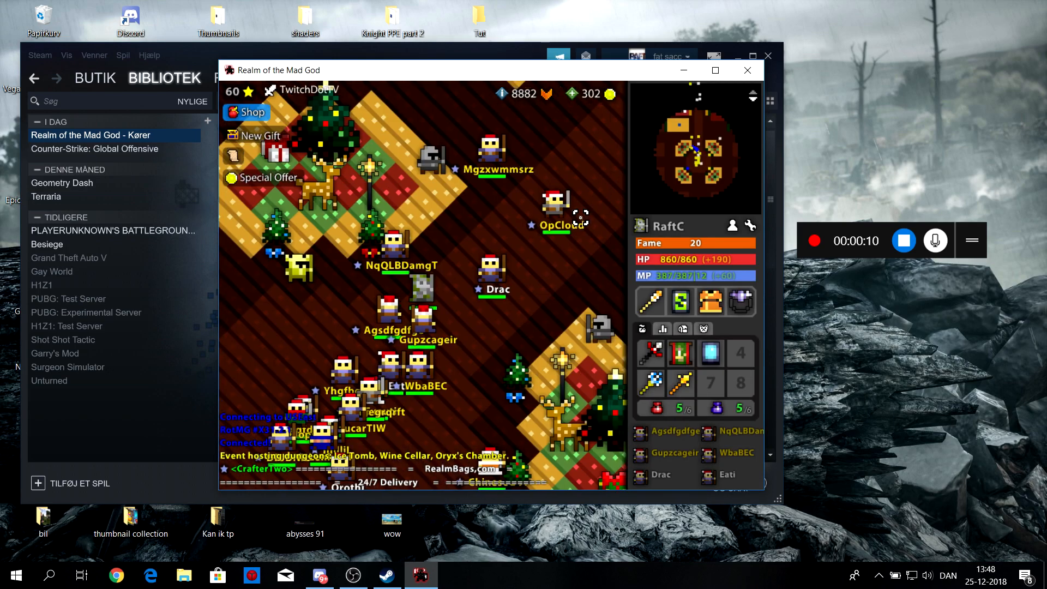
key(d)
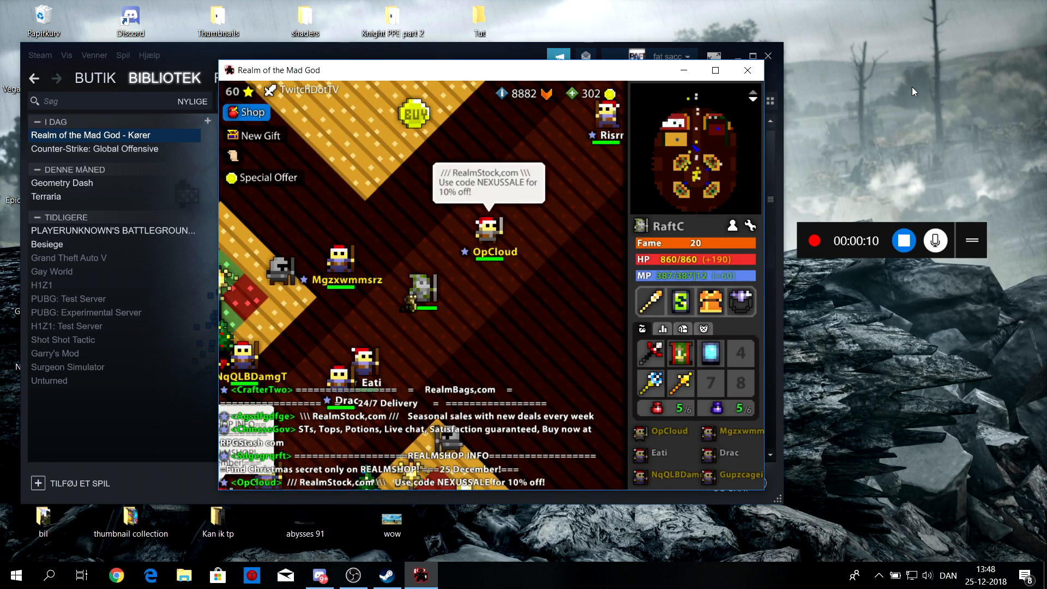
key(super+alt+r)
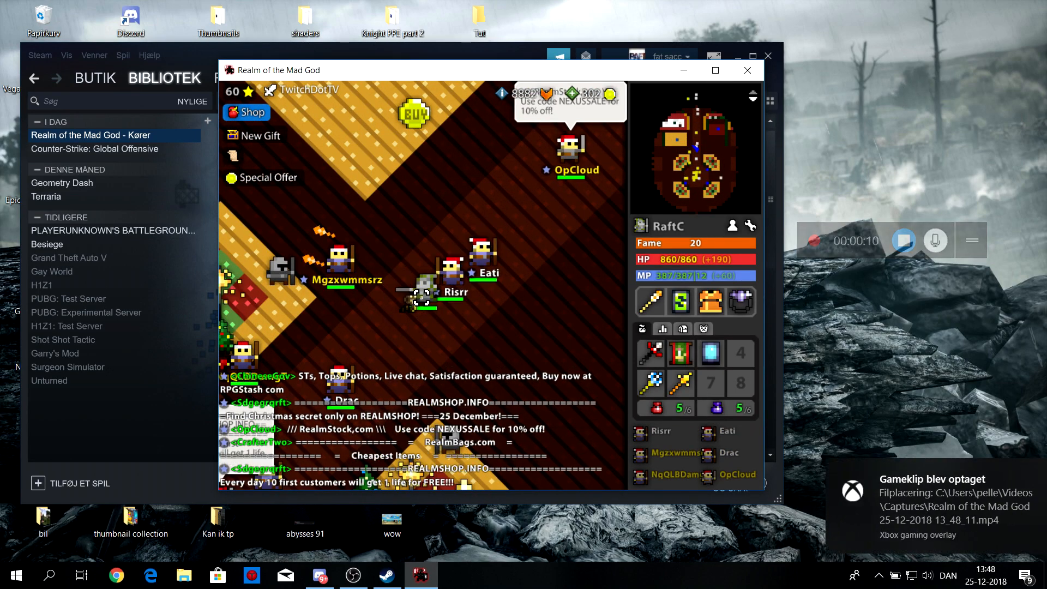
Walk down-left, then use Options > Back to home to reach character selection
key(a)
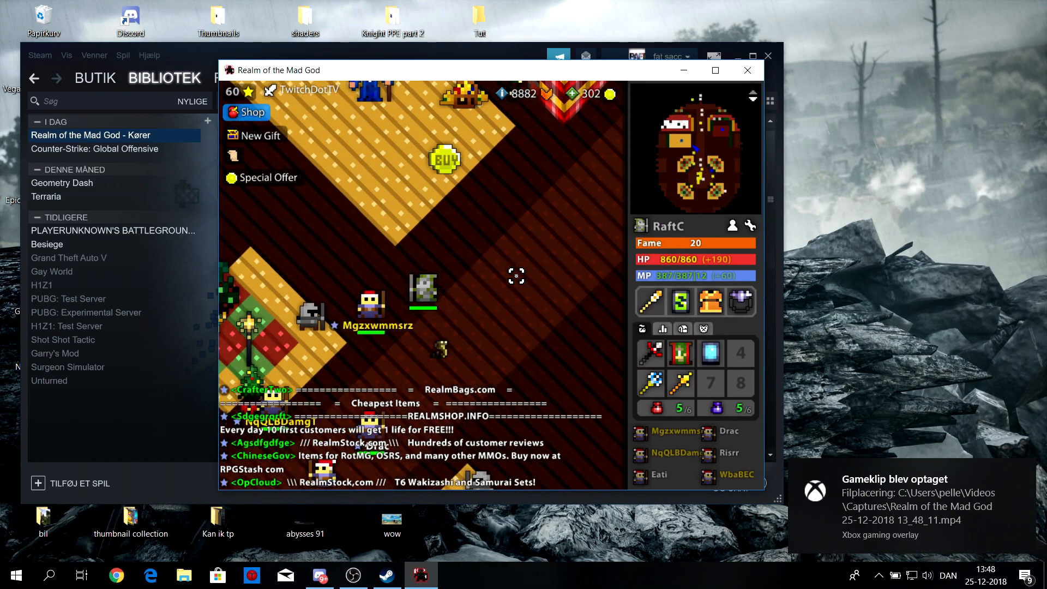
key(s)
key(Escape)
click(704, 454)
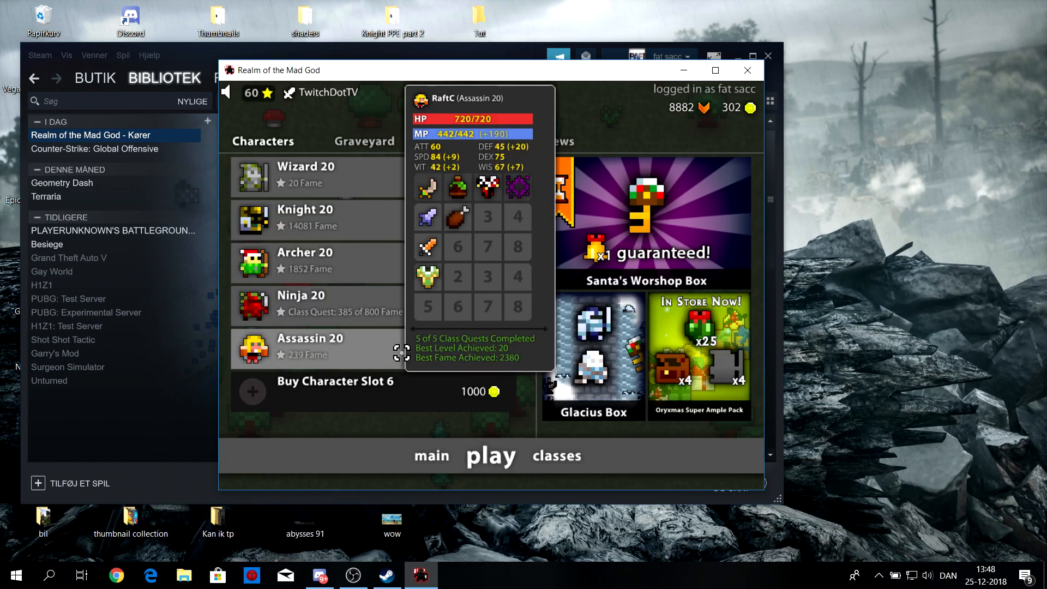
click(427, 456)
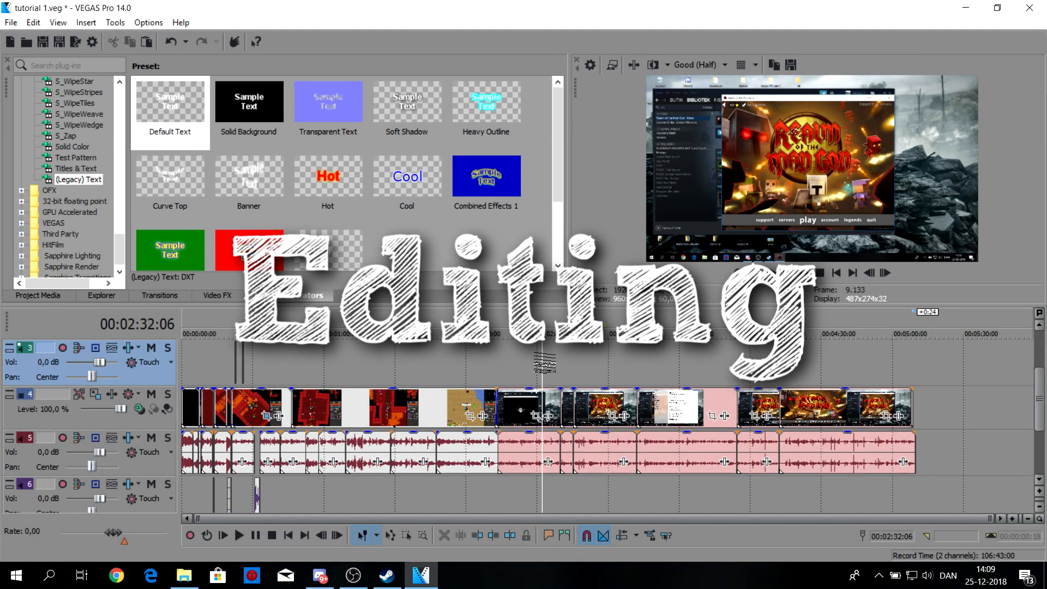
Move the playhead around 3:20 and 3:41, then back to 00:02:42
click(654, 364)
scroll(605, 425, up, 3)
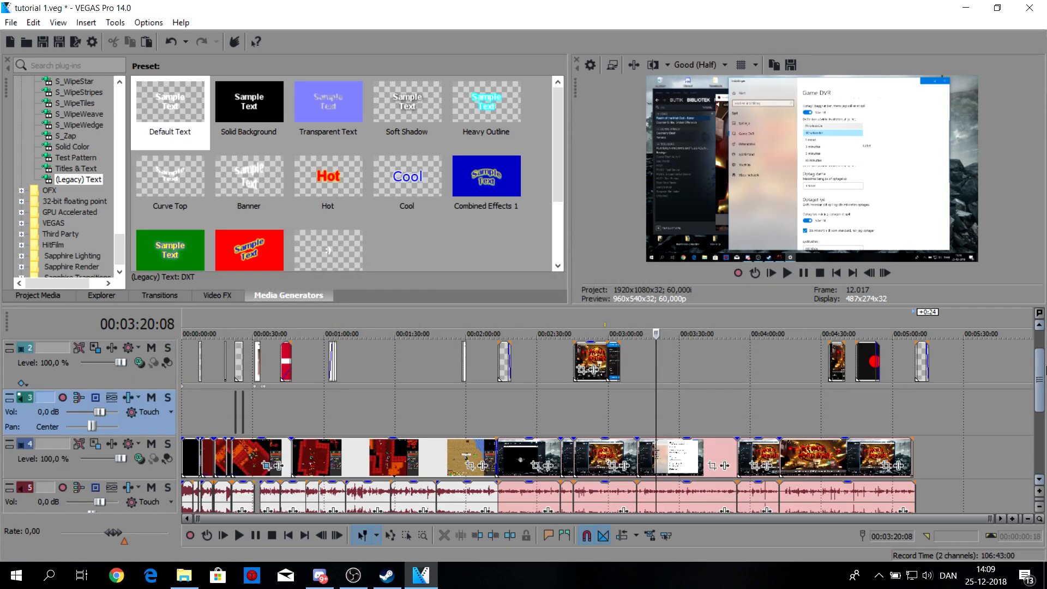
click(706, 449)
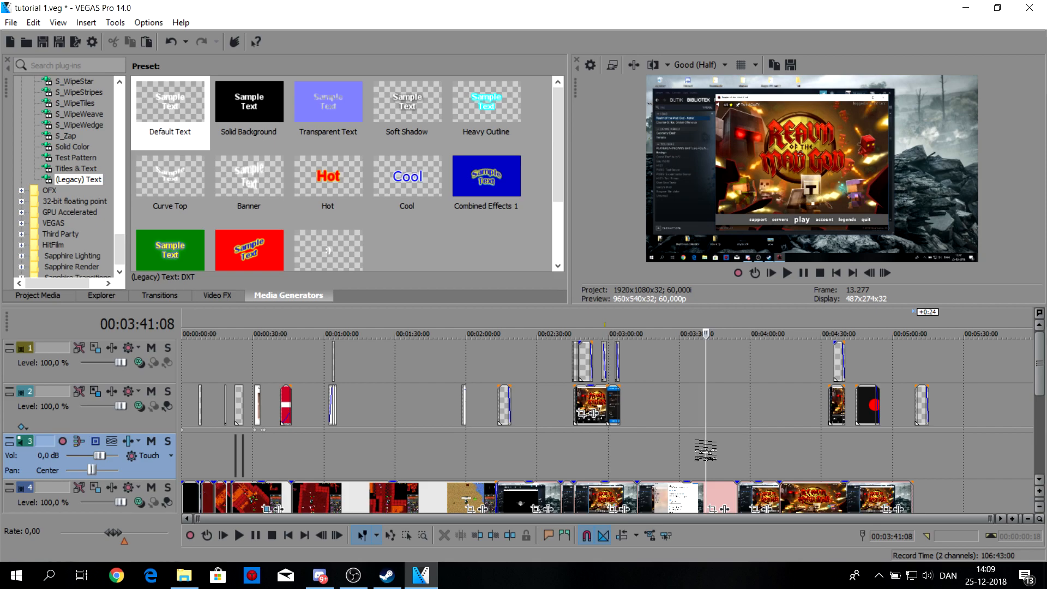
click(566, 454)
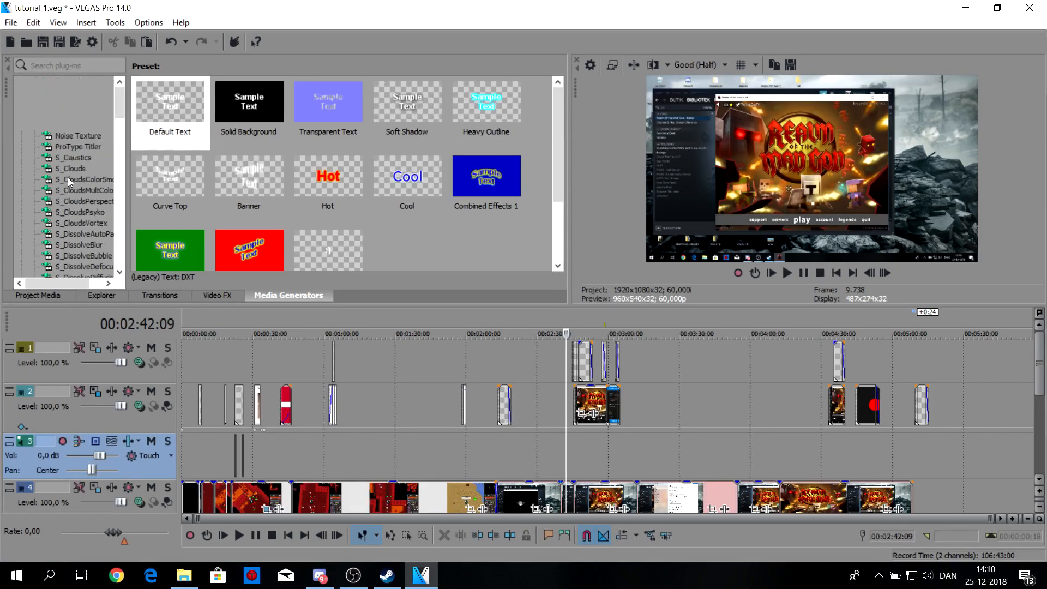
Preview Video FX presets: Brightness and Contrast, S_Blur, S_TextureWeave, S_TextureSpots, S_Threshold
click(217, 295)
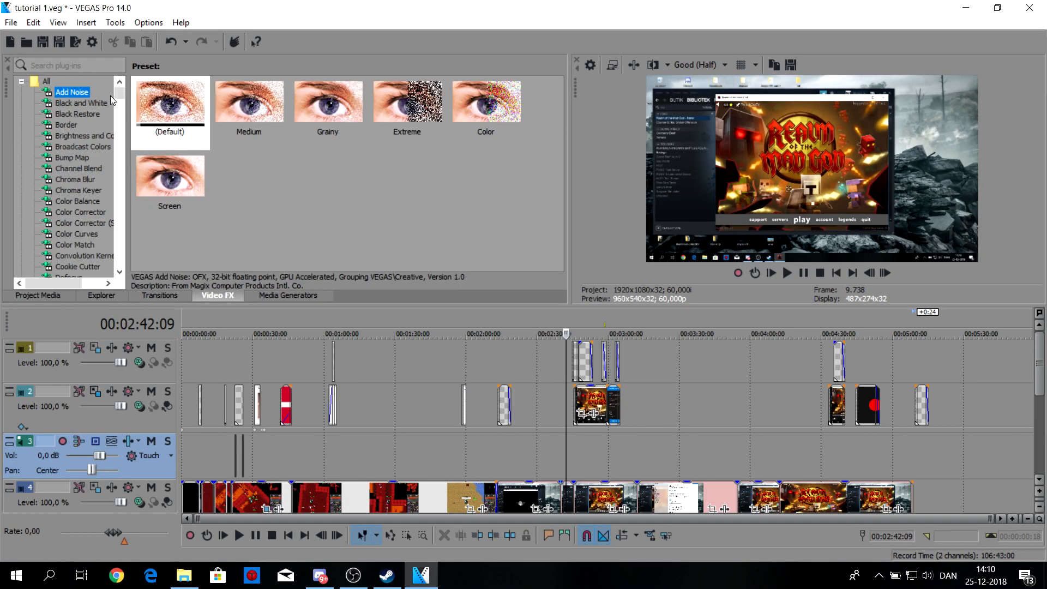
drag(120, 98, 118, 227)
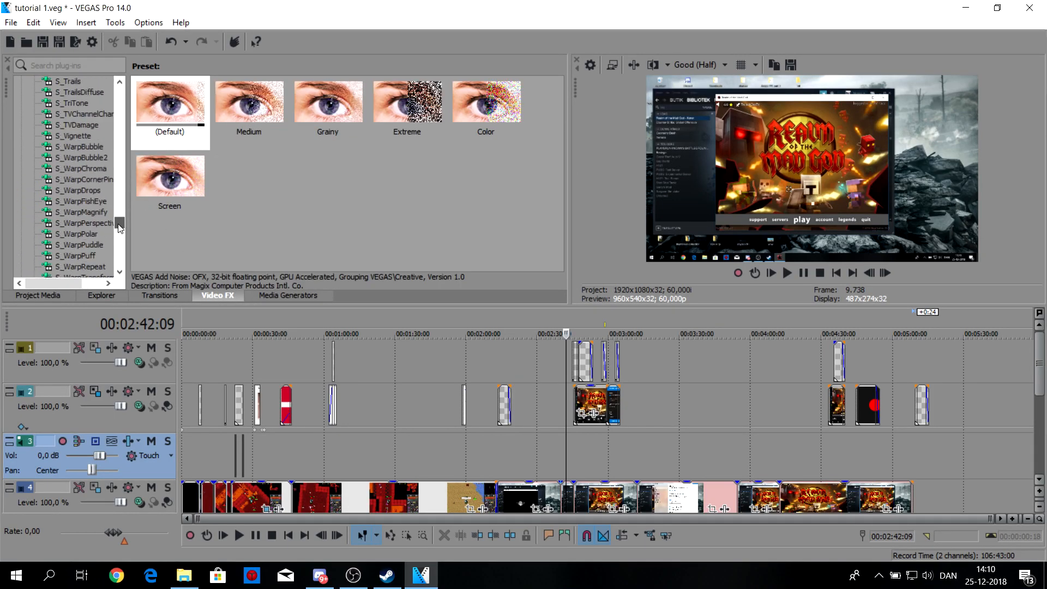
drag(119, 227, 120, 93)
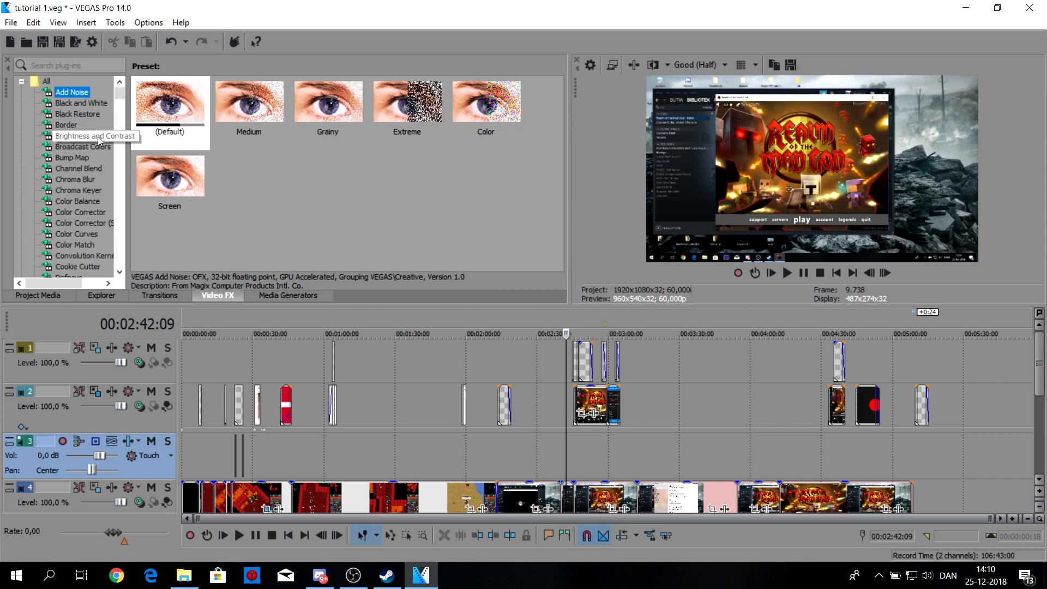
click(83, 145)
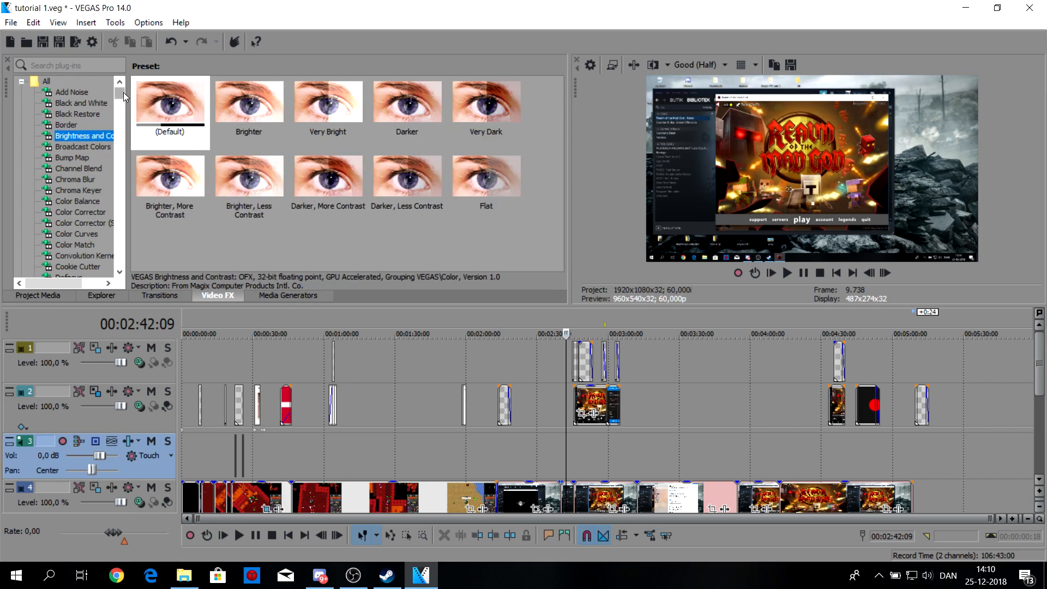
drag(123, 92, 123, 120)
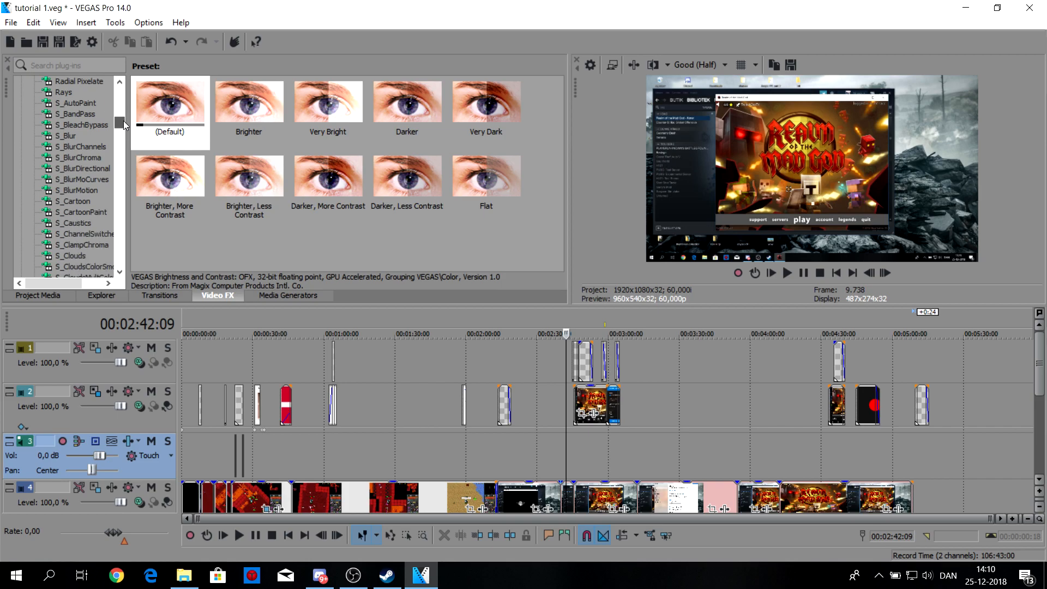
click(65, 135)
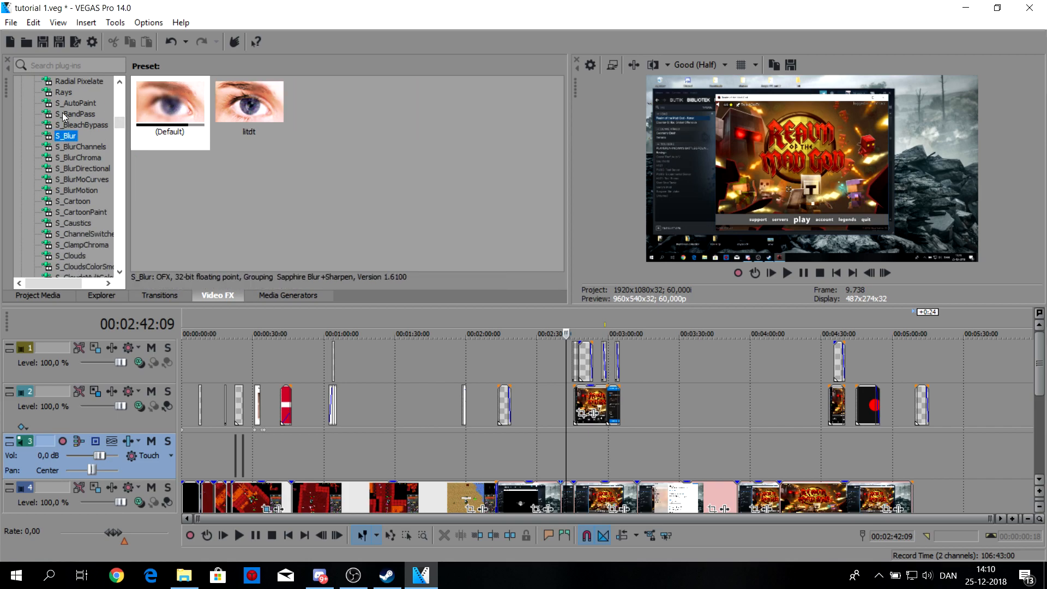
drag(120, 124, 123, 208)
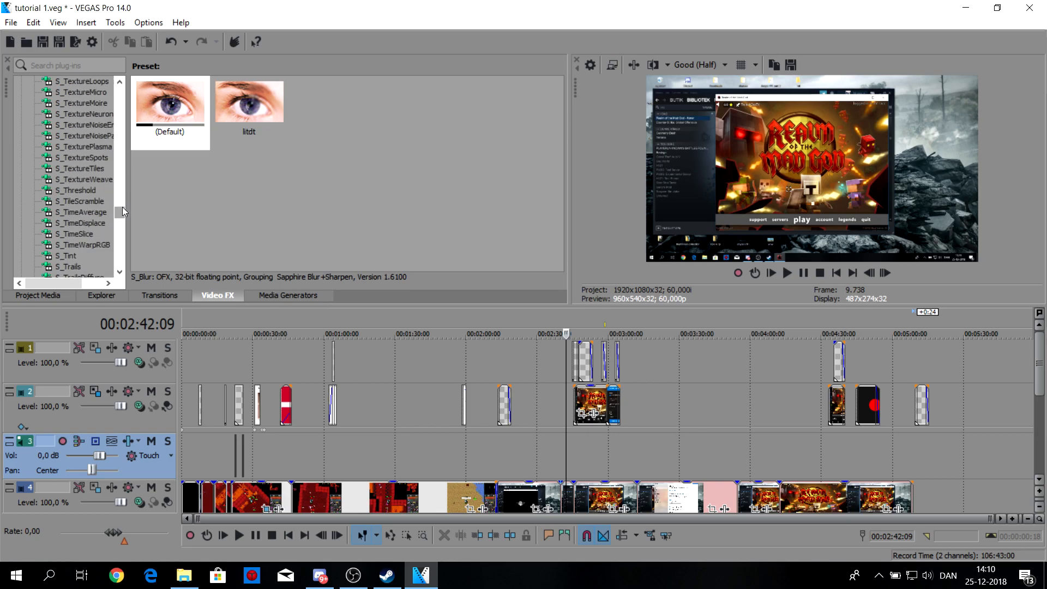
click(86, 179)
click(86, 159)
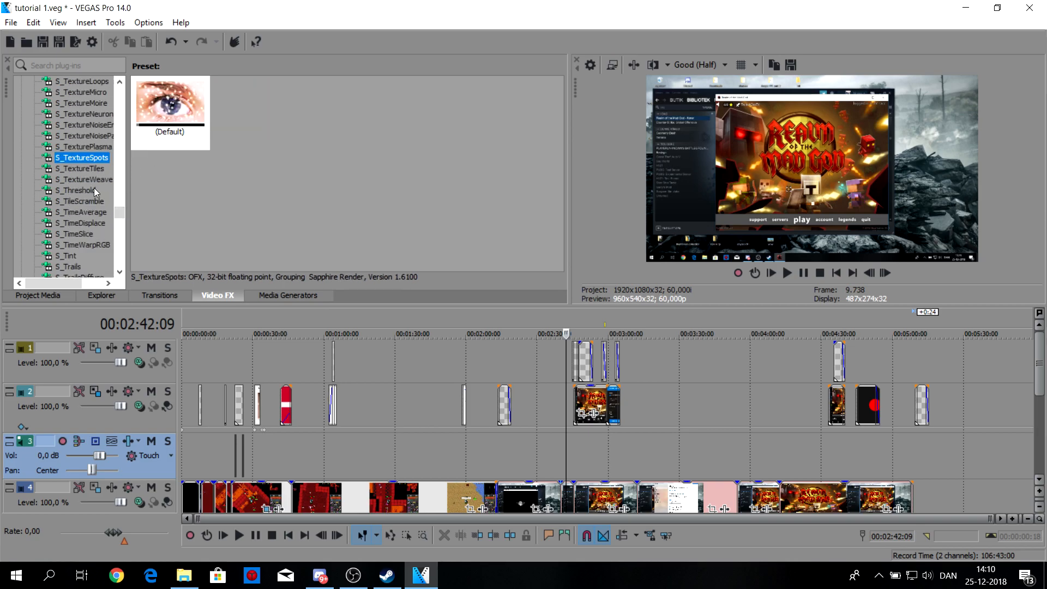
click(99, 191)
click(90, 179)
Preview the S_CloudsVortex, S_DissolveBlur and S_DissolvePuddle media generators, then return to Video FX
click(279, 295)
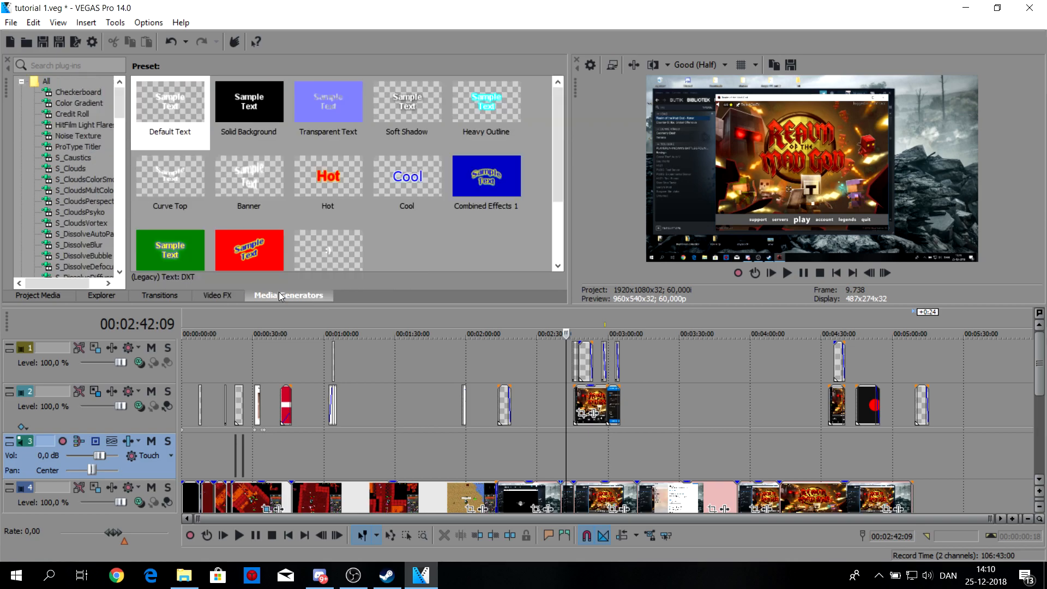
click(82, 222)
scroll(81, 176, down, 2)
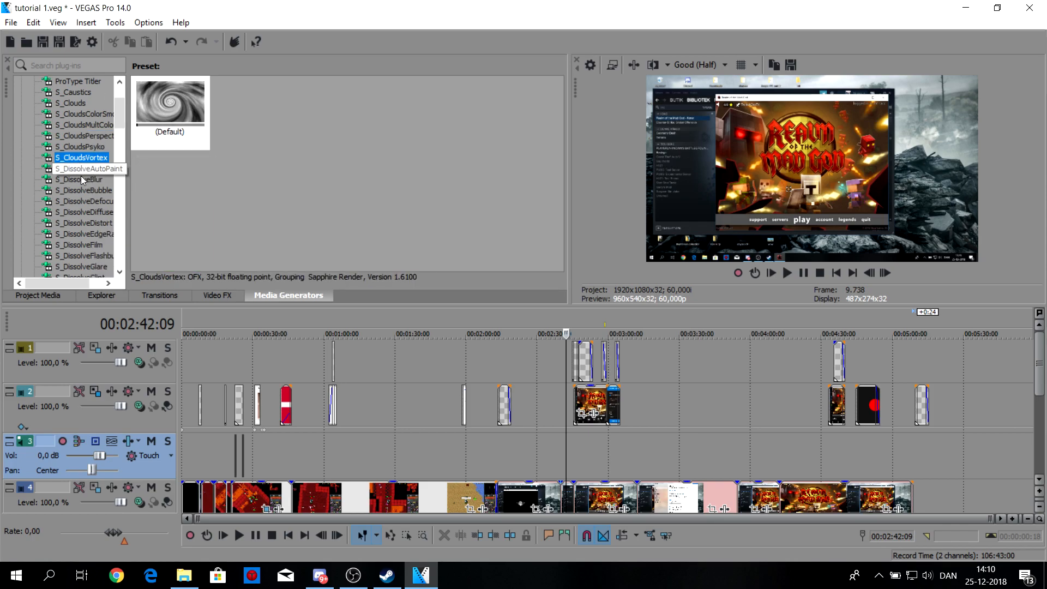
click(80, 178)
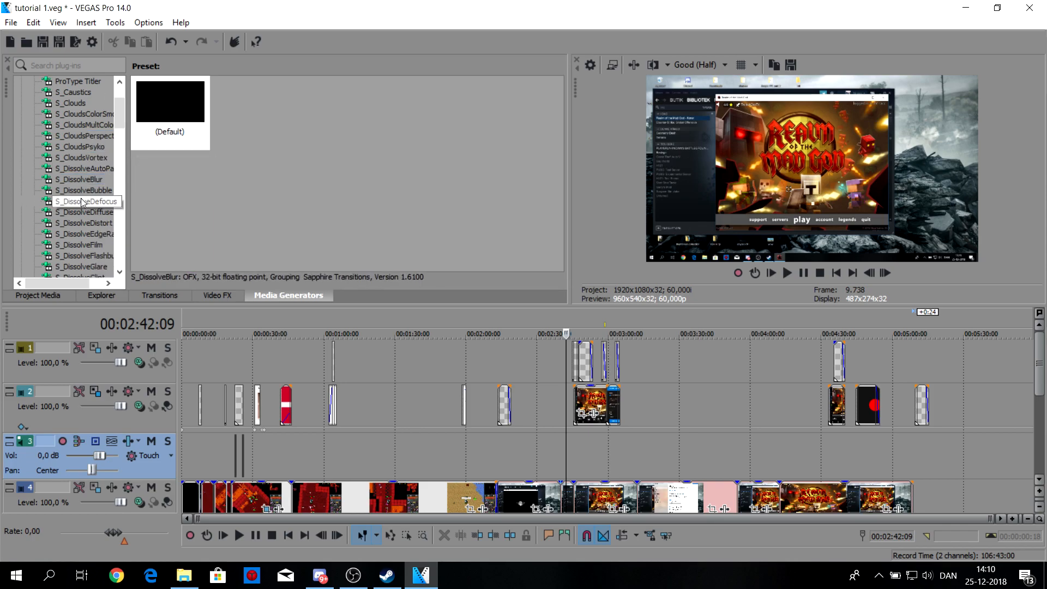
scroll(79, 237, down, 3)
click(82, 174)
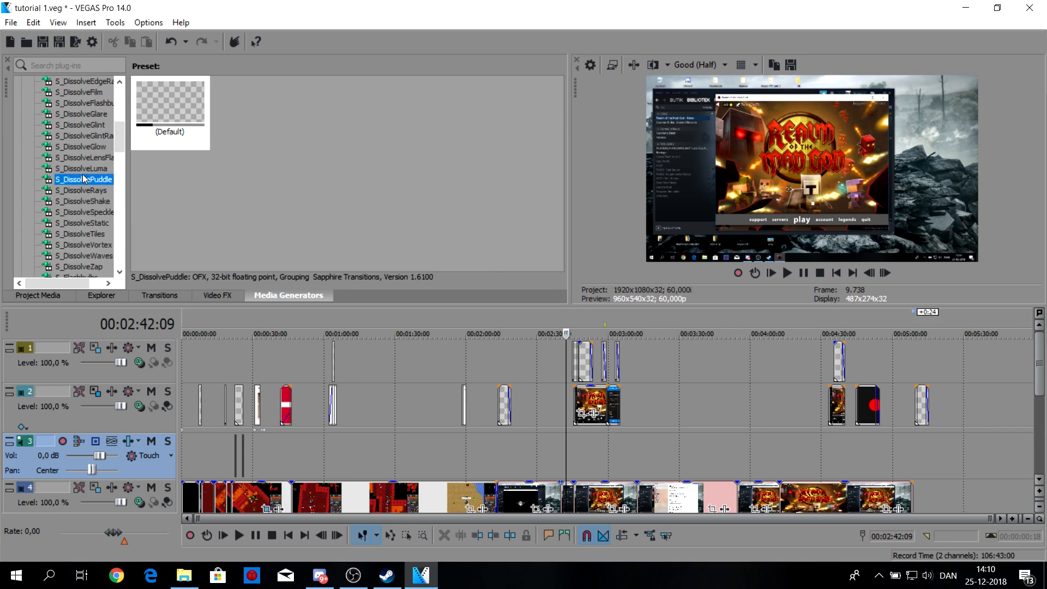
click(215, 295)
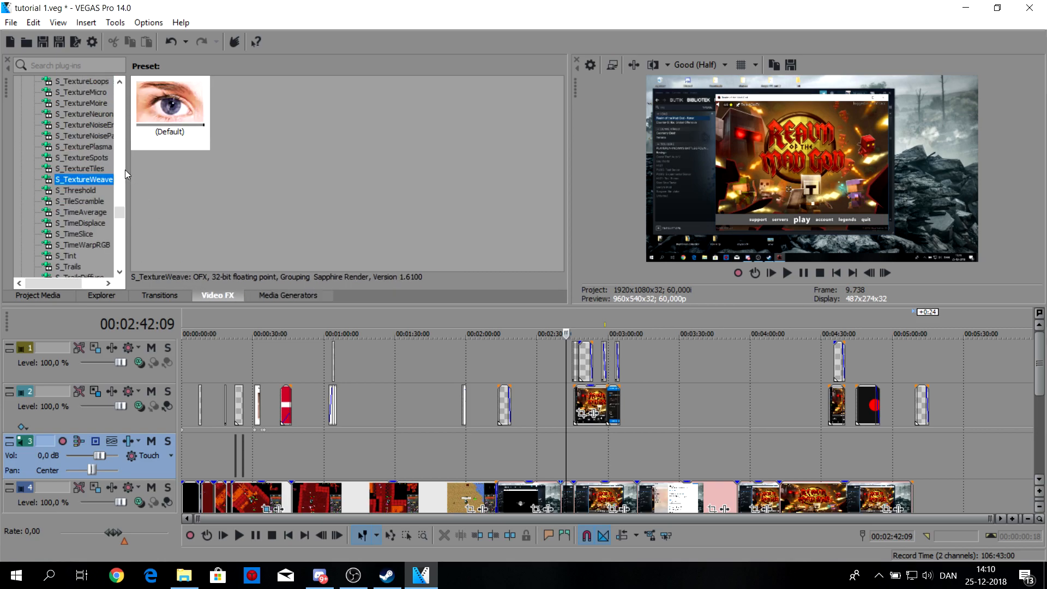
drag(118, 212, 123, 127)
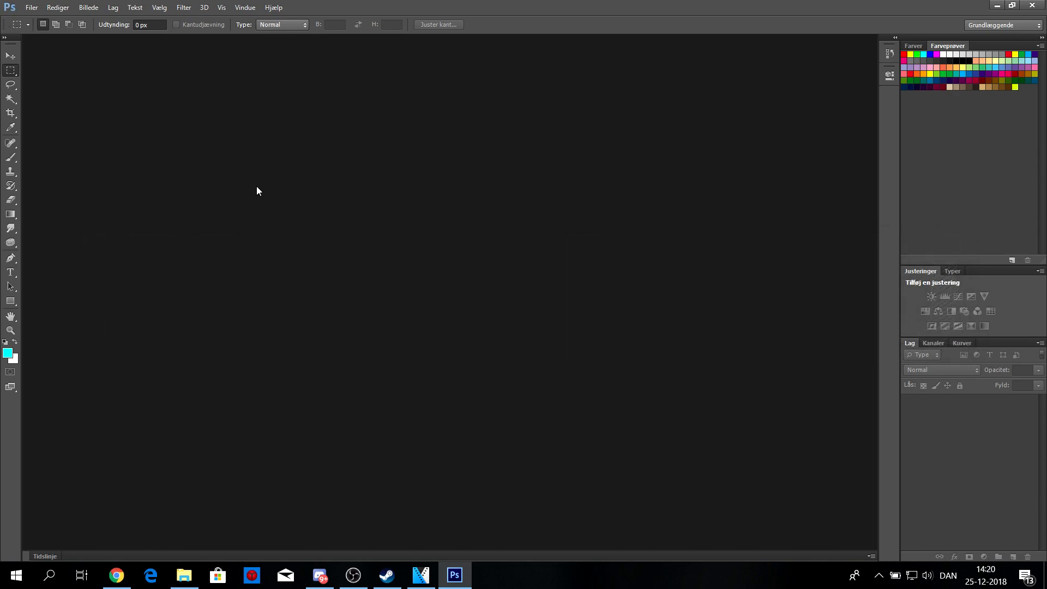
Create a new document via File > New, keeping 1280×720 px, 72 ppi, white background
click(32, 8)
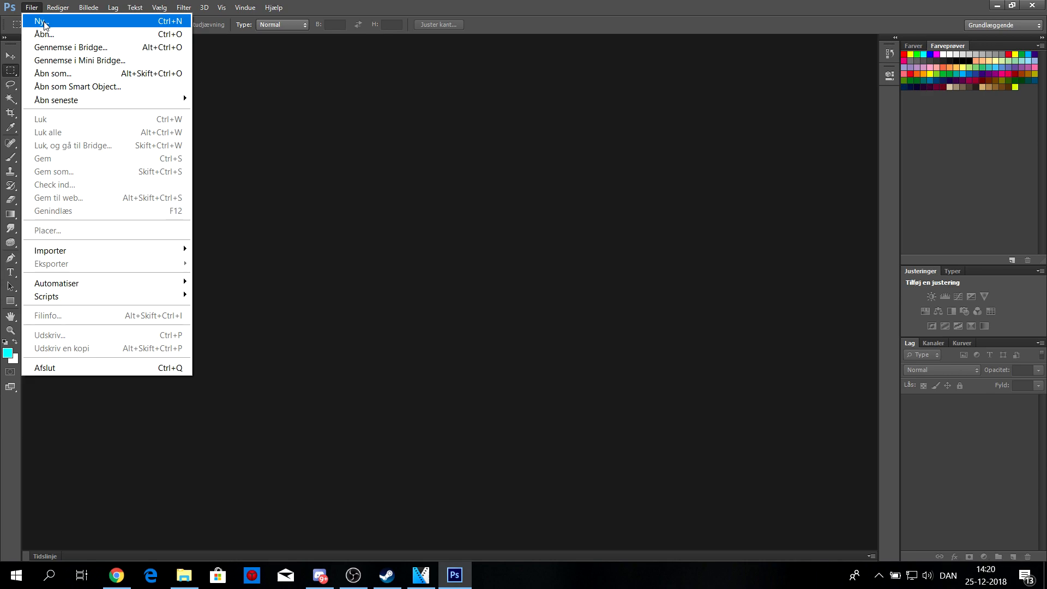
click(49, 27)
click(468, 200)
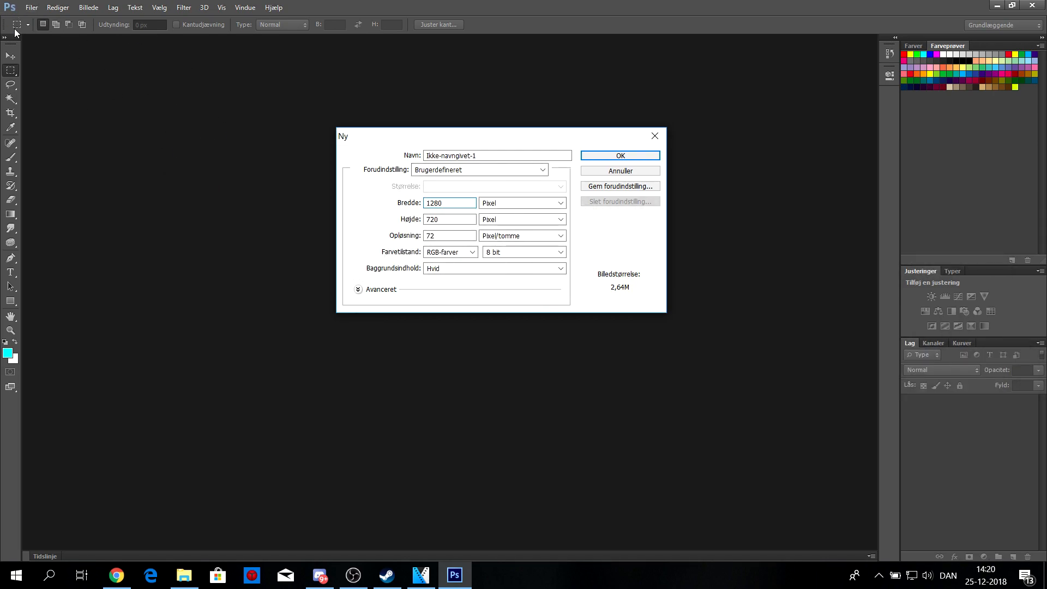
double_click(437, 205)
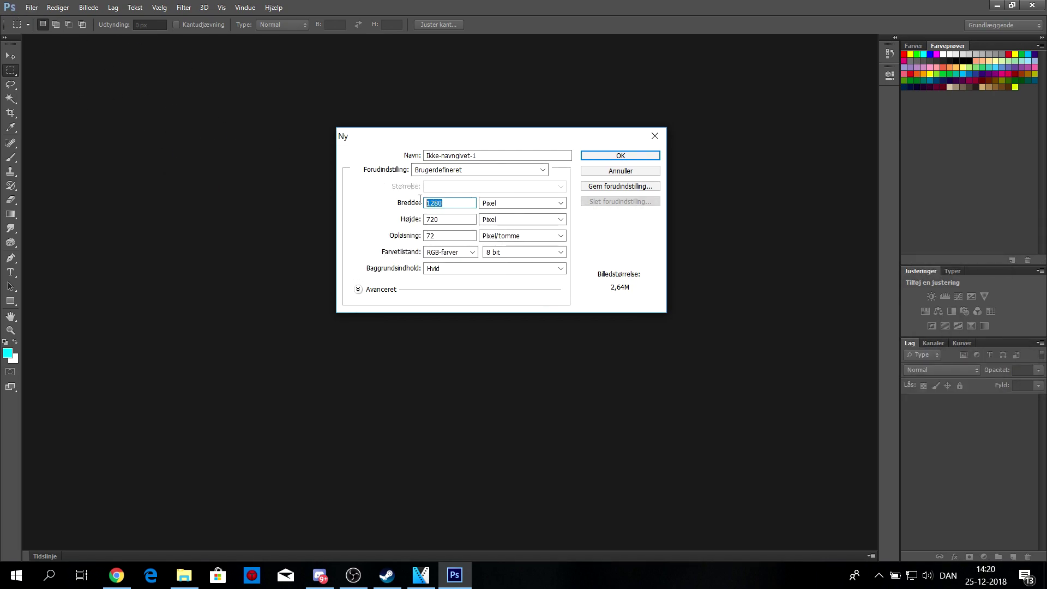
click(32, 8)
click(463, 205)
key(Tab)
text(720)
click(603, 157)
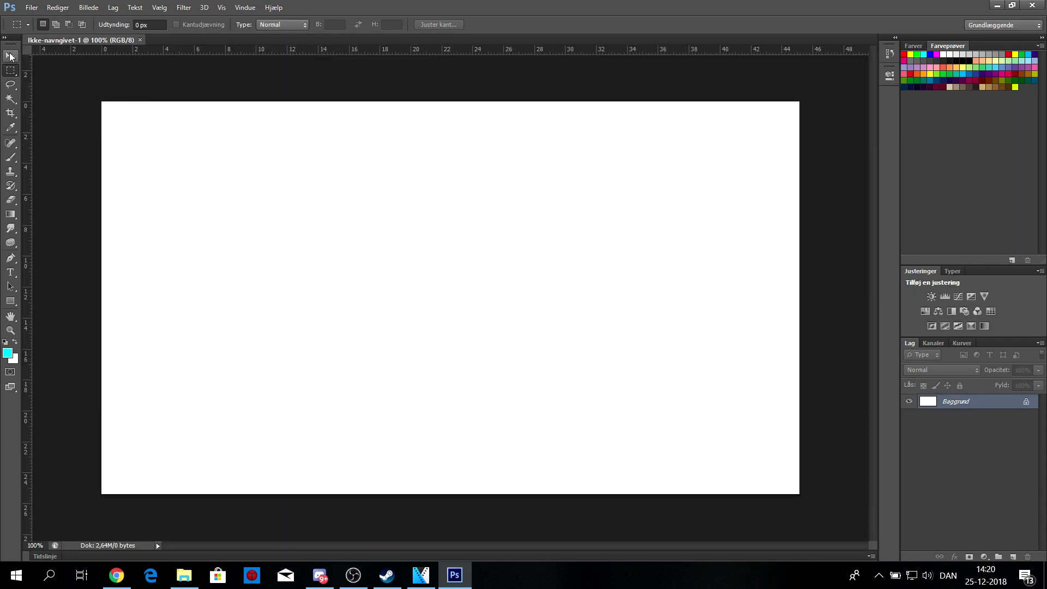
Fill the thumbnail background with a grey-to-white gradient
click(10, 56)
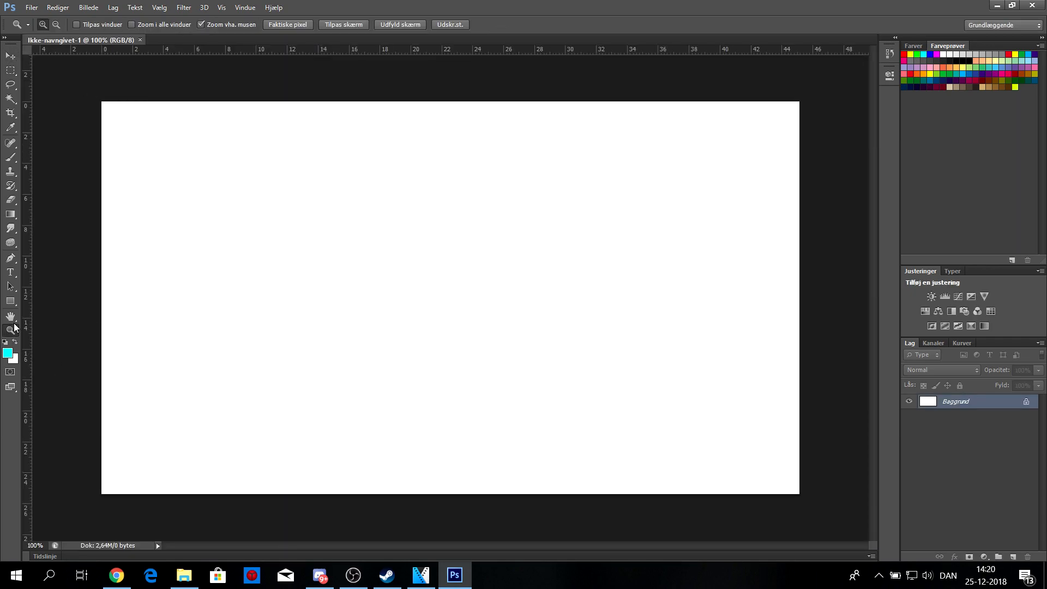
click(10, 56)
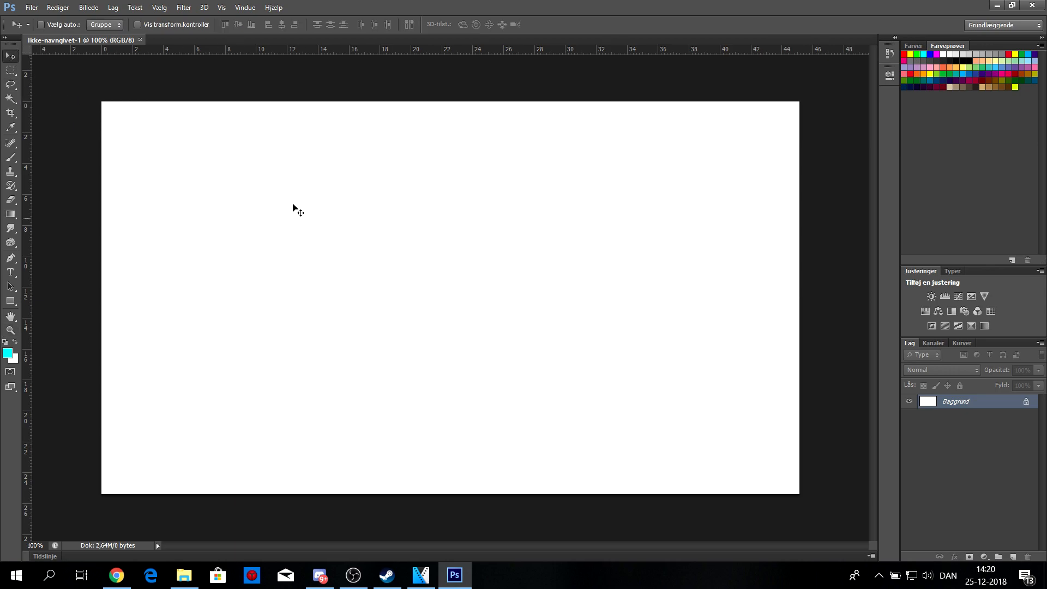
click(12, 301)
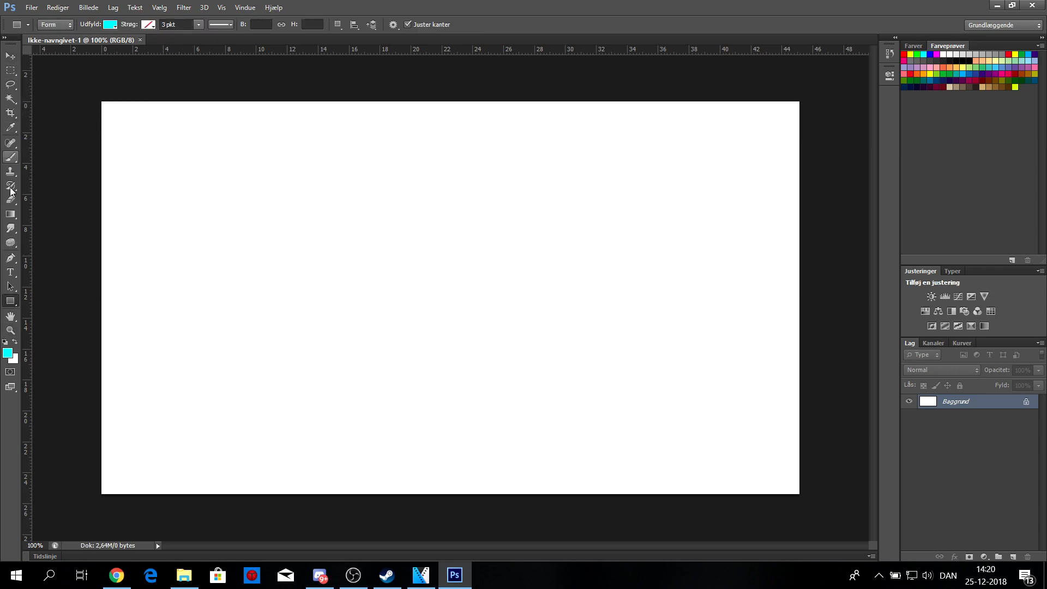
click(11, 215)
drag(91, 350, 679, 218)
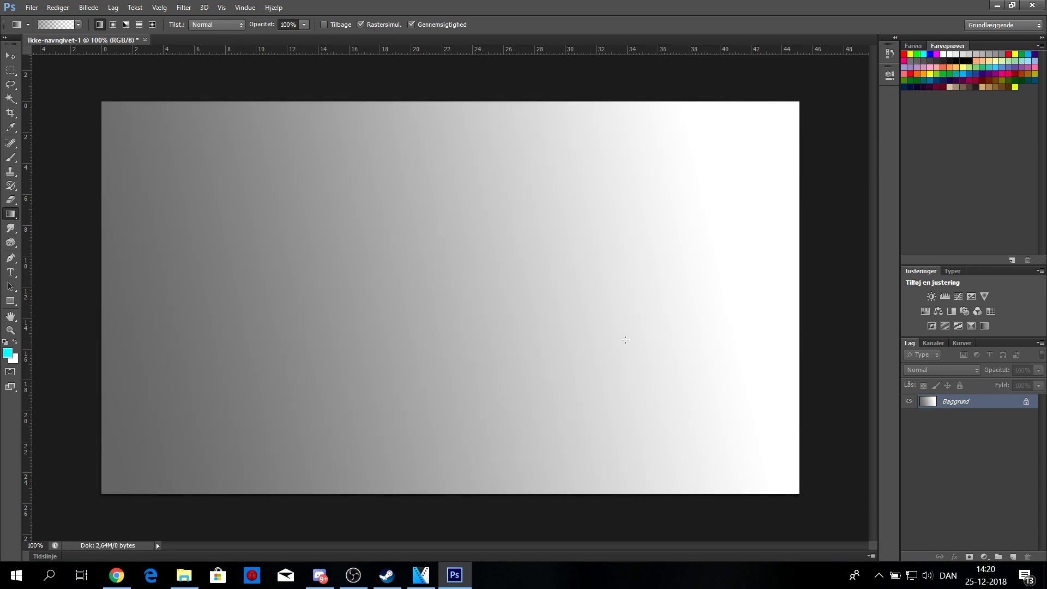
Add a white 'Tutorial' text layer left of centre and move it toward the canvas centre
click(11, 272)
click(208, 347)
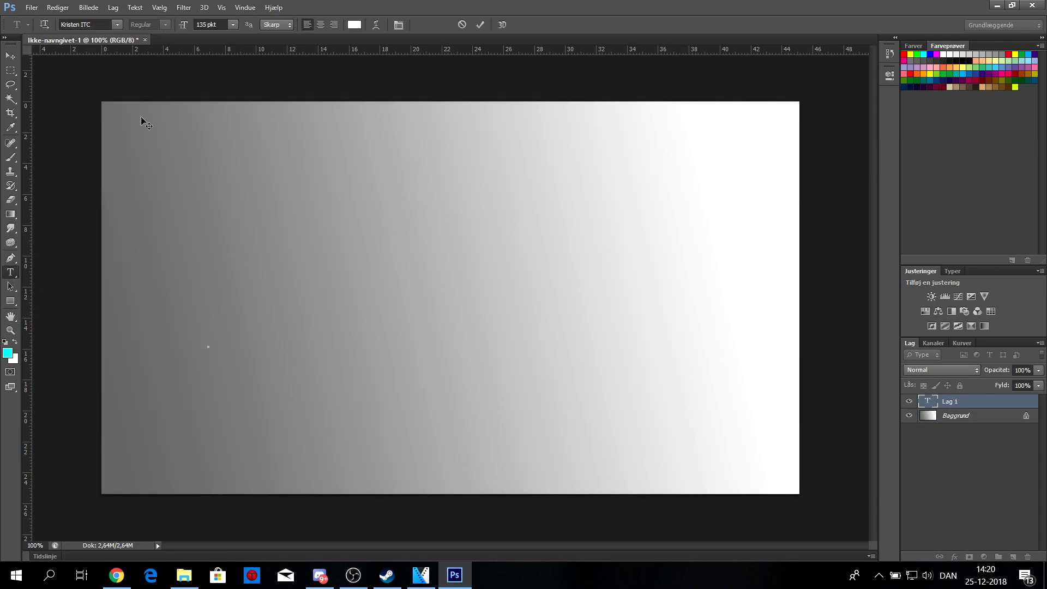
text(Tut)
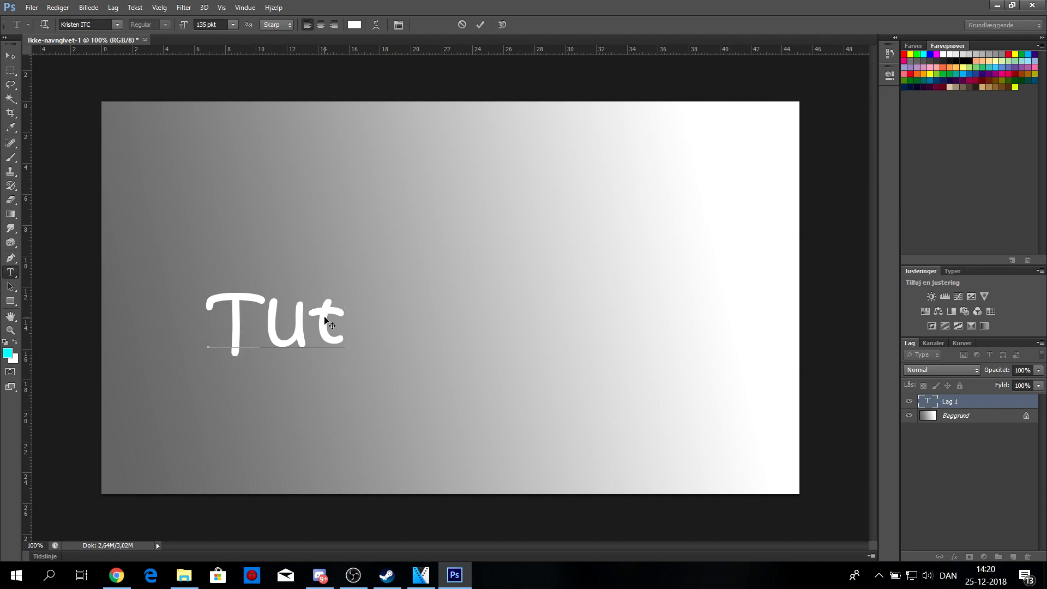
text(orial)
click(10, 55)
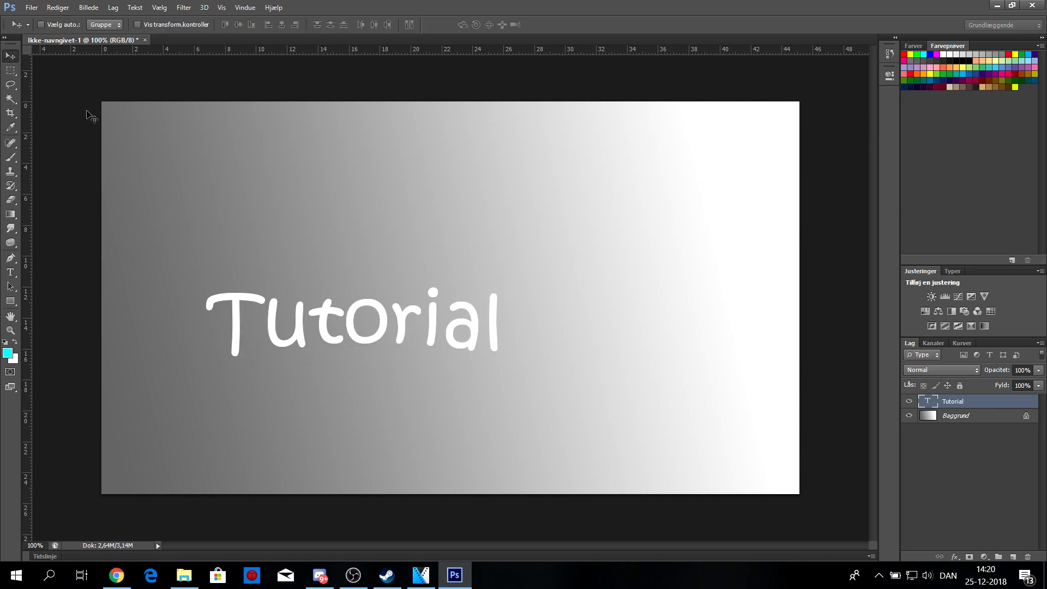
drag(314, 338, 402, 308)
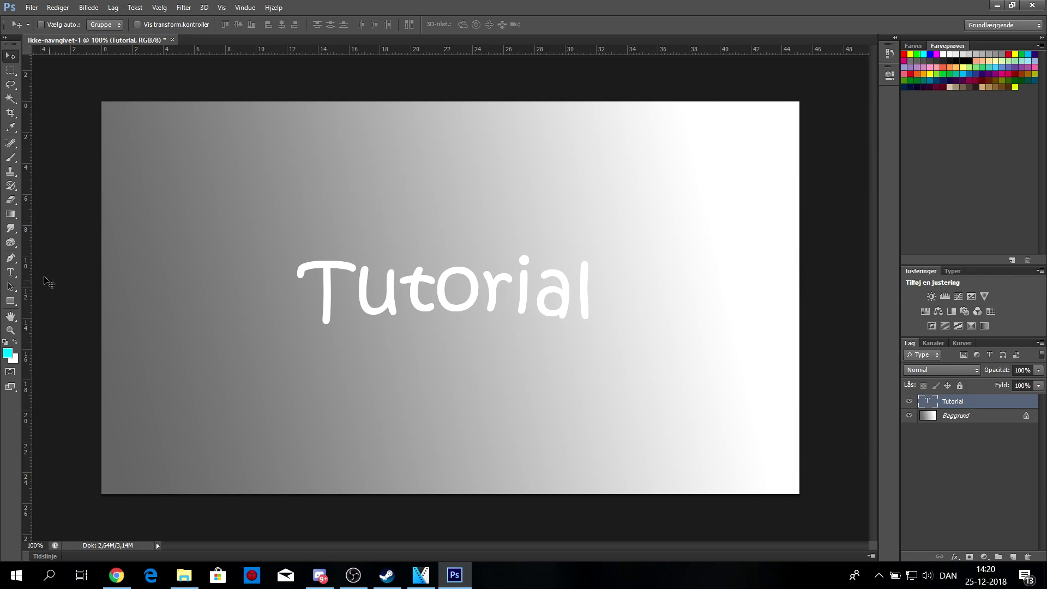
Enlarge the Tutorial text to size 24, shift it left, and bring up its Layer Style settings
click(15, 272)
drag(297, 270, 626, 250)
click(199, 27)
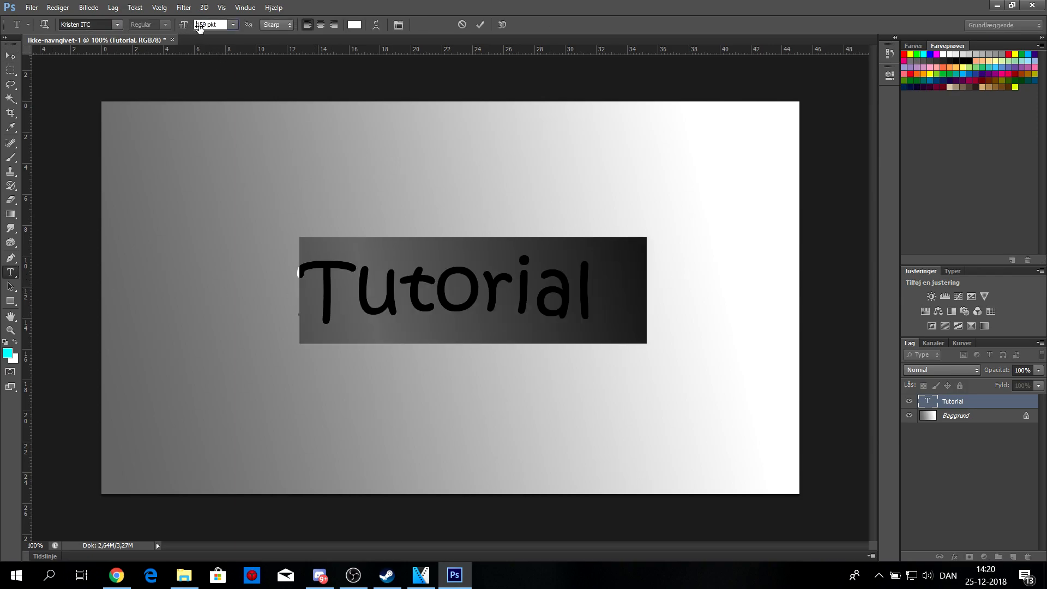
text(24)
key(Return)
click(11, 55)
drag(450, 297, 388, 278)
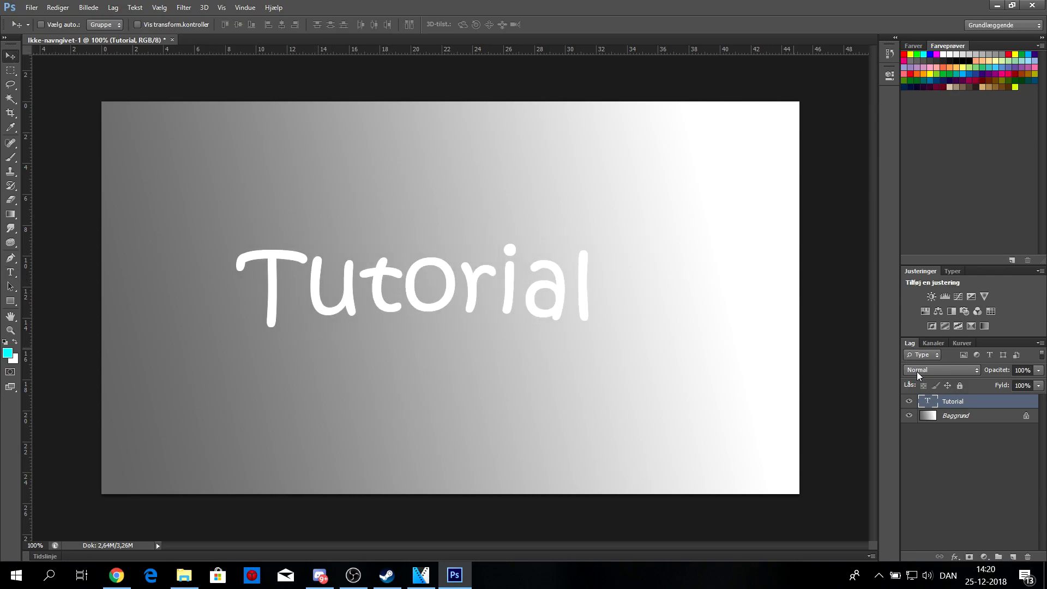
double_click(1018, 403)
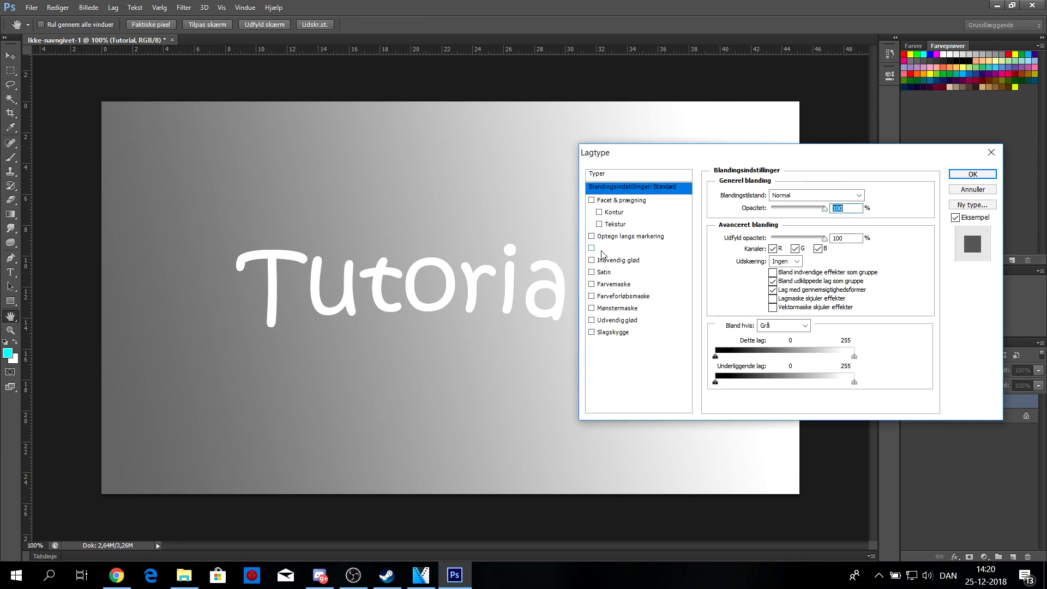
Apply a black Stroke and a wider Outer Glow to the text, then nudge it slightly right
click(590, 236)
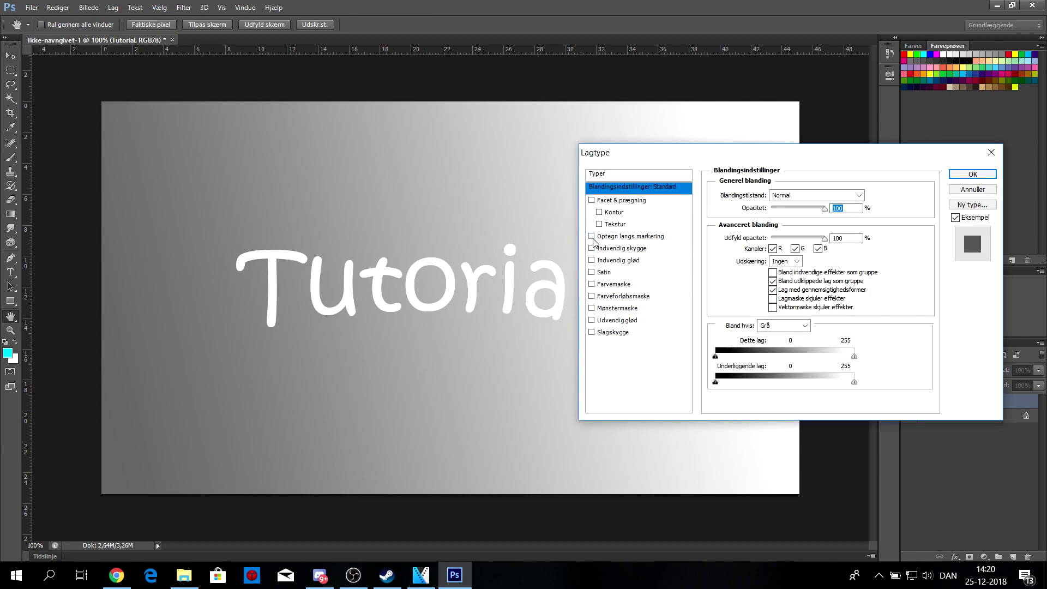
click(616, 320)
drag(774, 292, 781, 291)
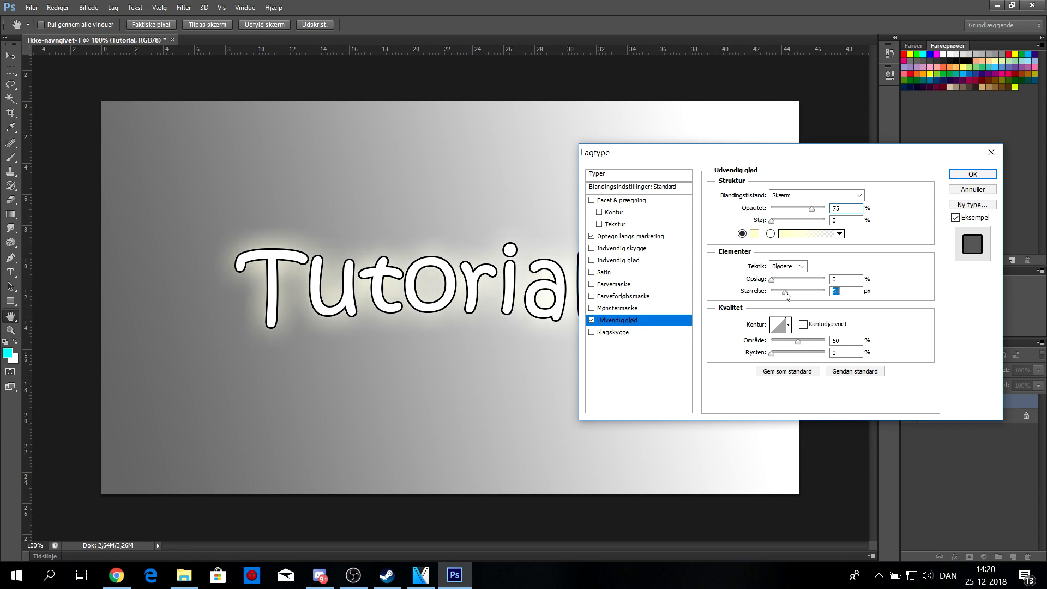
click(981, 177)
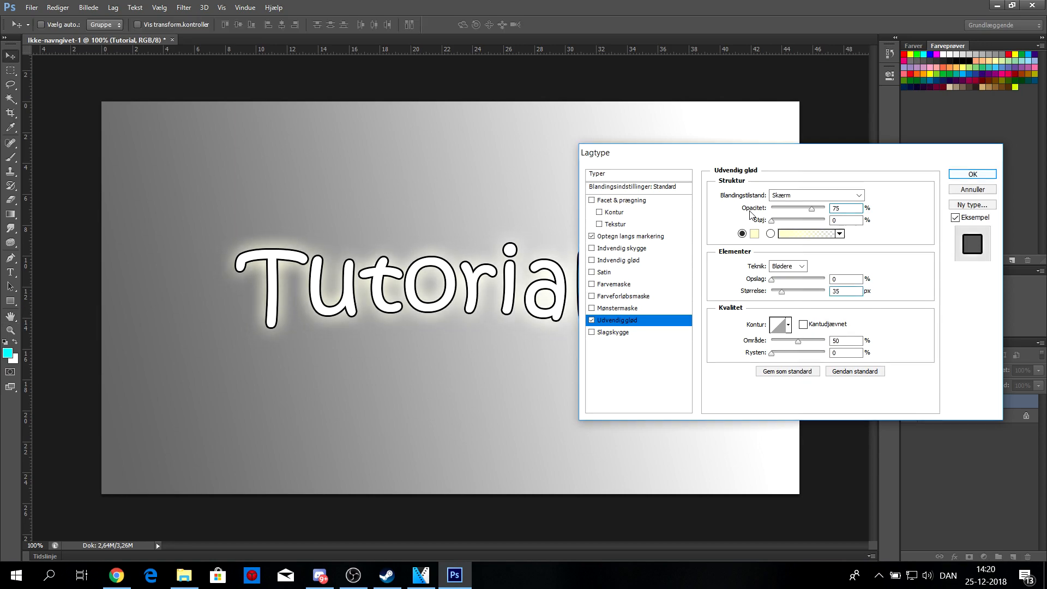
drag(402, 293, 416, 293)
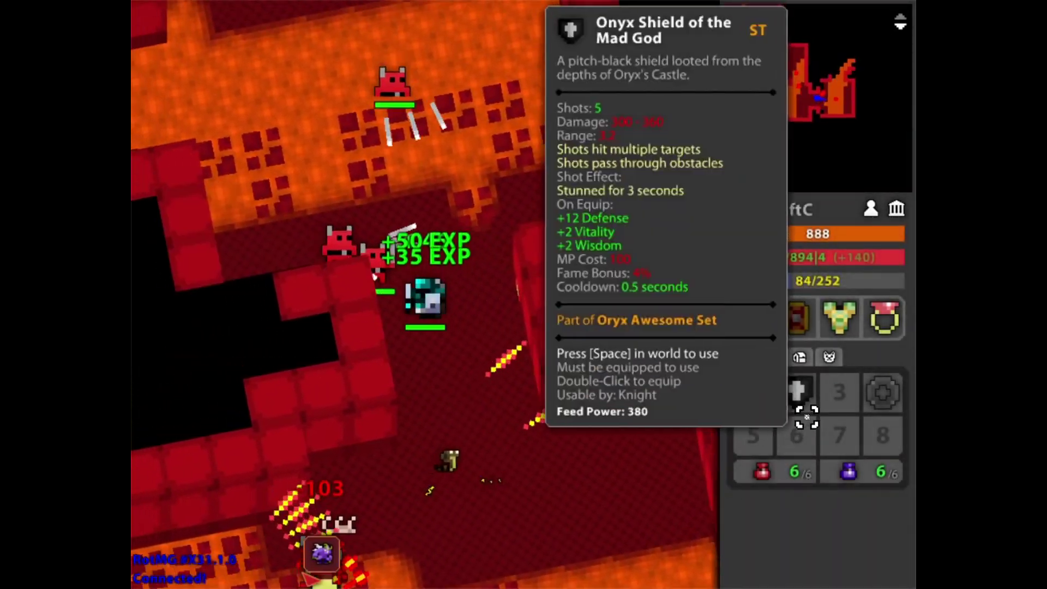
Equip the Onyx Shield and advance through the dungeon shooting the red demons
double_click(806, 415)
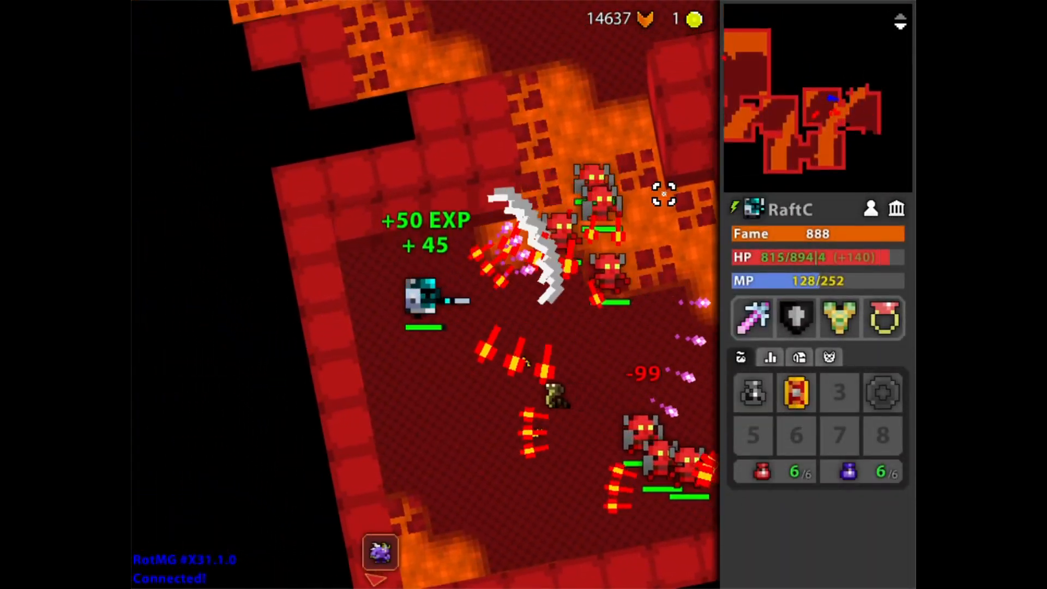
key(space)
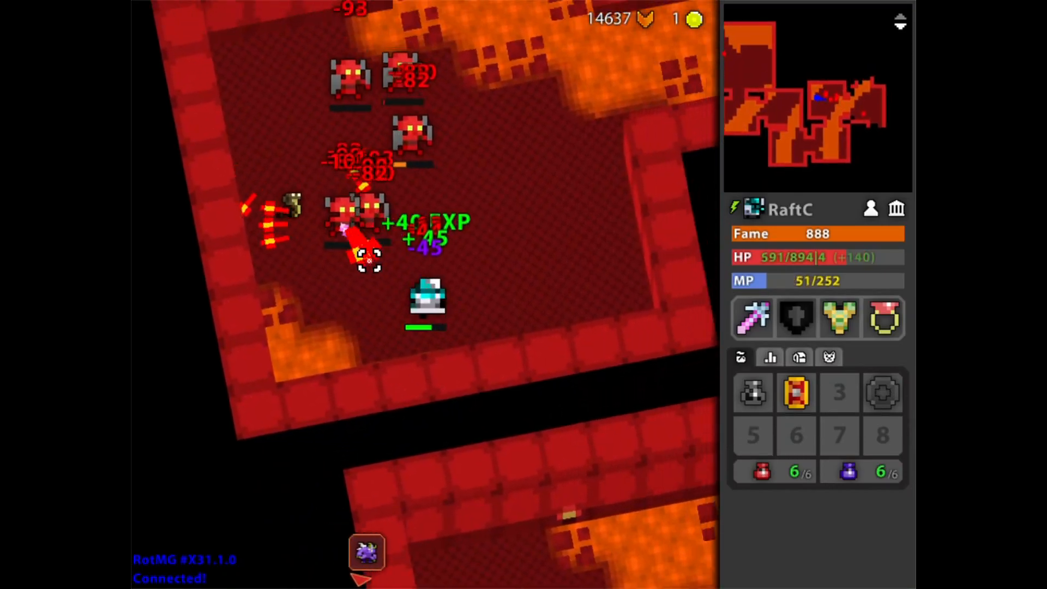
mouse_move(630, 335)
mouse_down()
mouse_move(383, 293)
mouse_move(376, 368)
mouse_move(430, 367)
mouse_move(535, 259)
mouse_move(464, 335)
mouse_move(470, 346)
mouse_move(426, 377)
mouse_move(451, 379)
mouse_move(430, 387)
mouse_move(412, 351)
mouse_move(512, 373)
mouse_move(415, 365)
mouse_move(358, 343)
mouse_move(372, 257)
mouse_move(386, 270)
mouse_move(378, 381)
mouse_move(488, 283)
mouse_move(439, 444)
mouse_up()
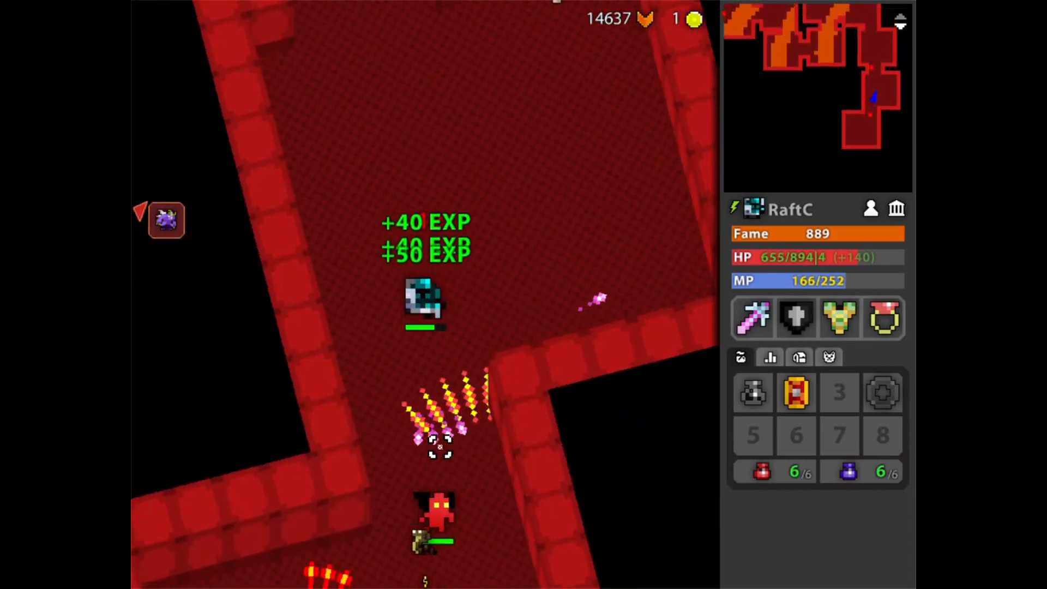
key(w)
key(e)
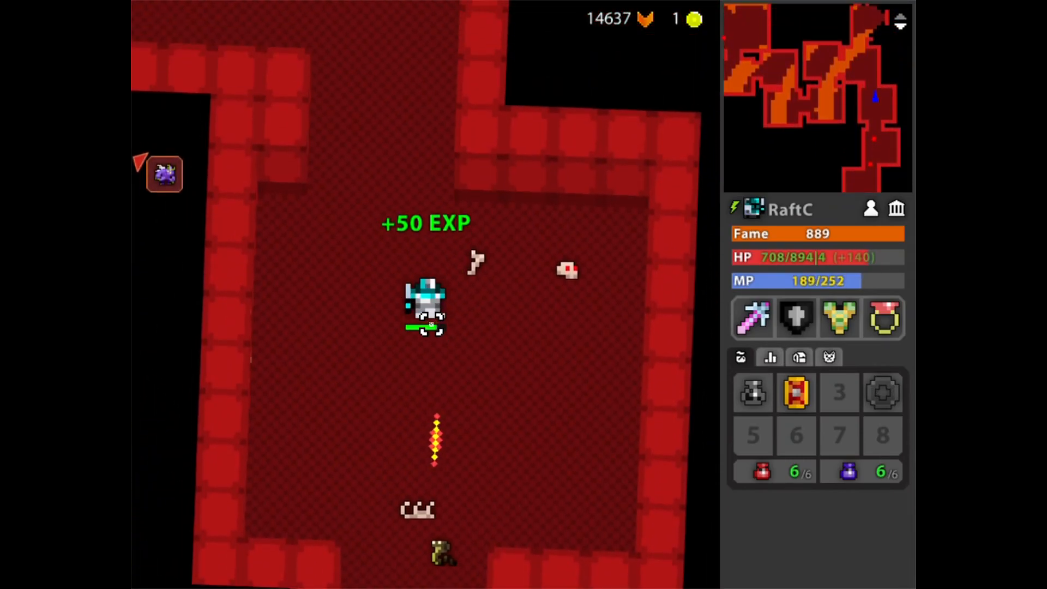
drag(442, 453, 444, 472)
key(w)
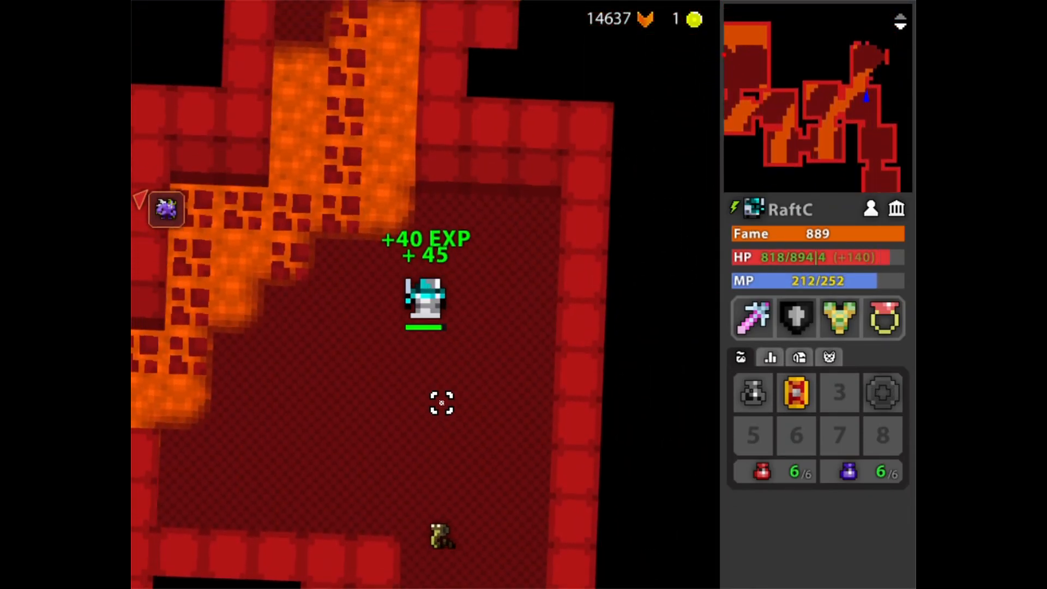
key(w)
drag(467, 273, 399, 399)
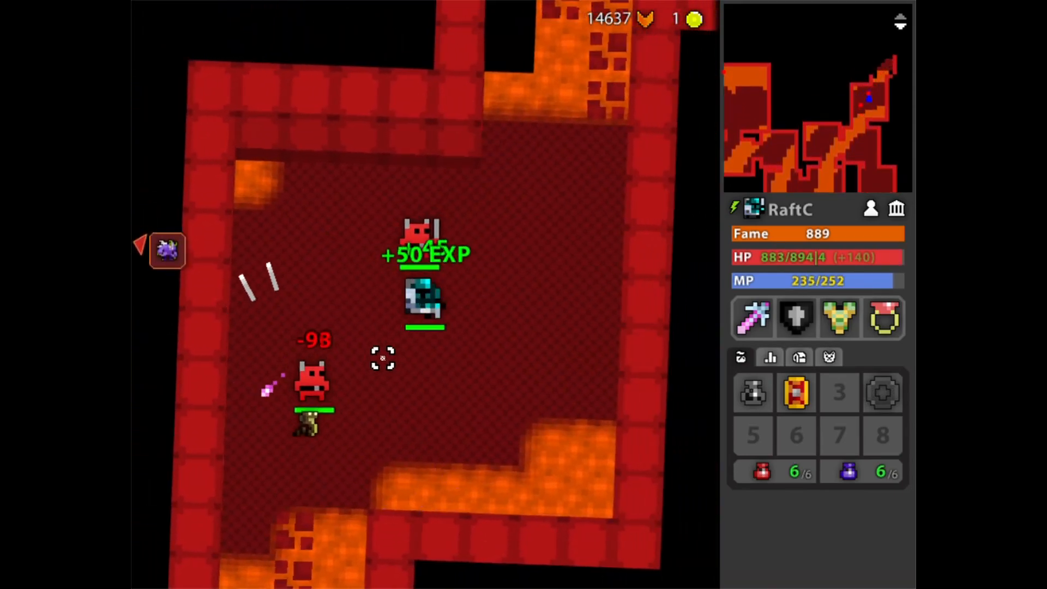
Fight up the lava corridor, rotating the camera and casting the ability at demons
key(w)
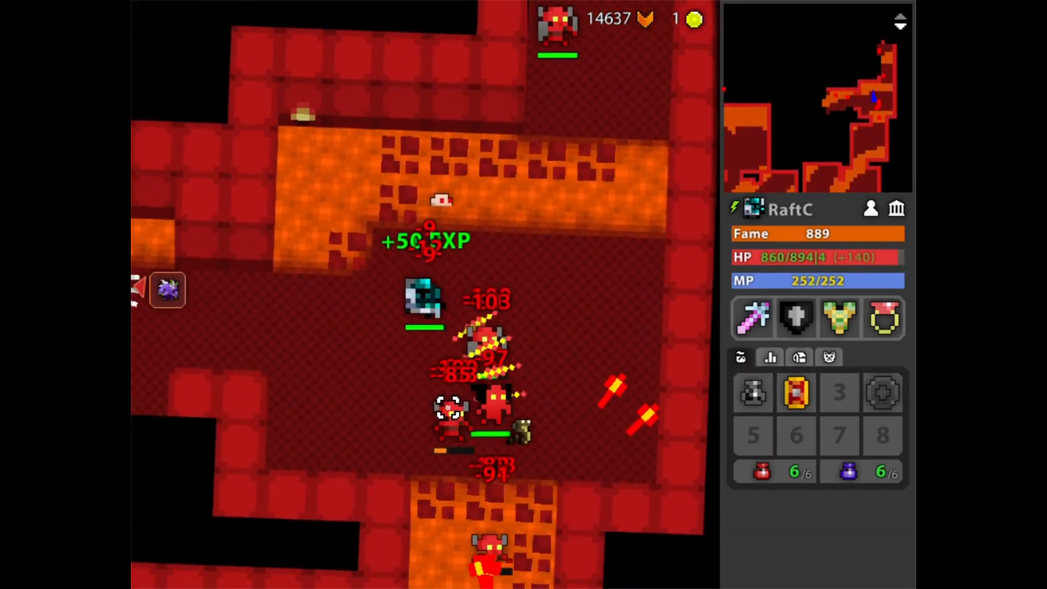
mouse_move(398, 399)
mouse_down()
mouse_move(443, 399)
mouse_move(501, 361)
mouse_up()
key(q)
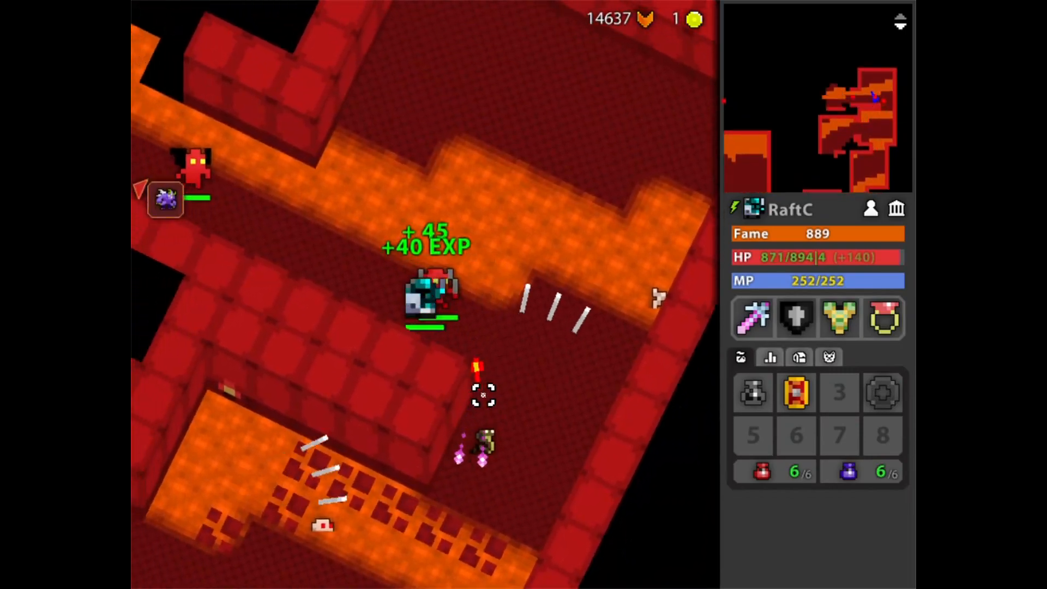
key(q)
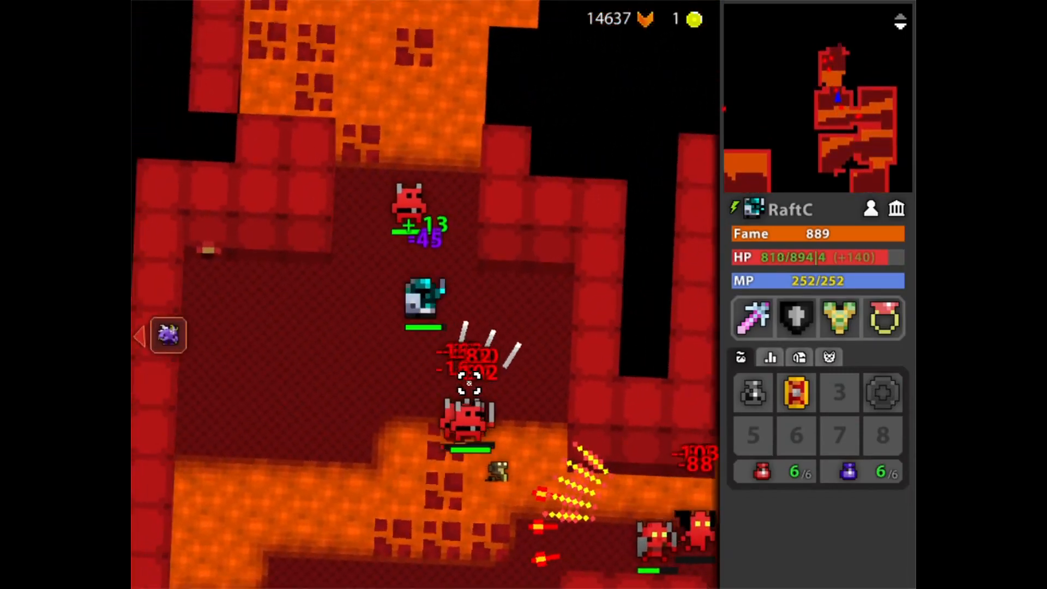
mouse_move(501, 361)
mouse_down()
mouse_move(466, 378)
mouse_move(430, 370)
mouse_move(493, 357)
mouse_move(434, 386)
mouse_move(425, 378)
mouse_up()
key(w)
key(q)
key(space)
key(q)
key(a)
key(w)
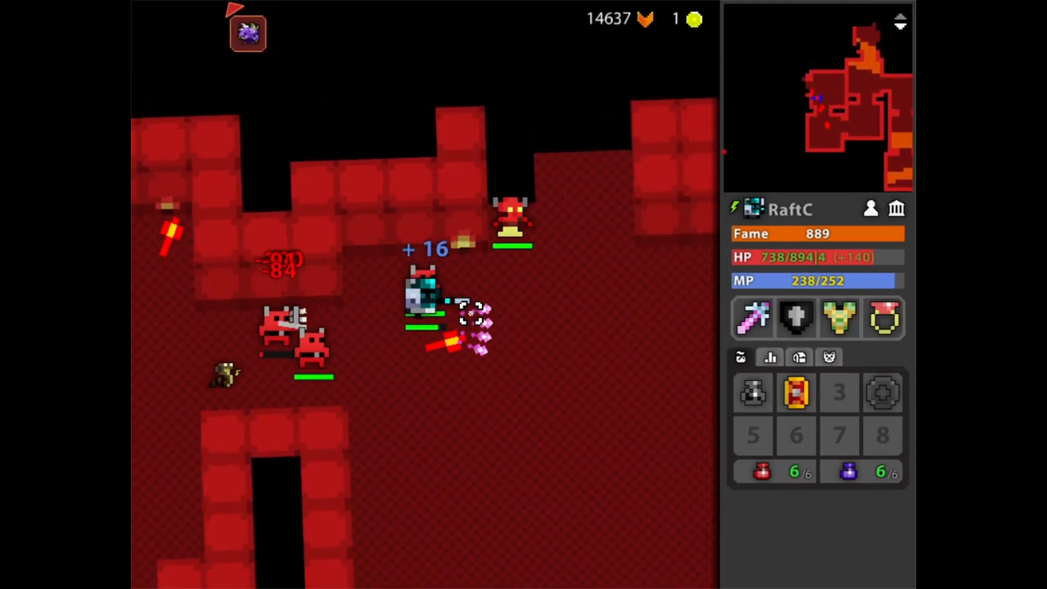
key(q)
key(q)
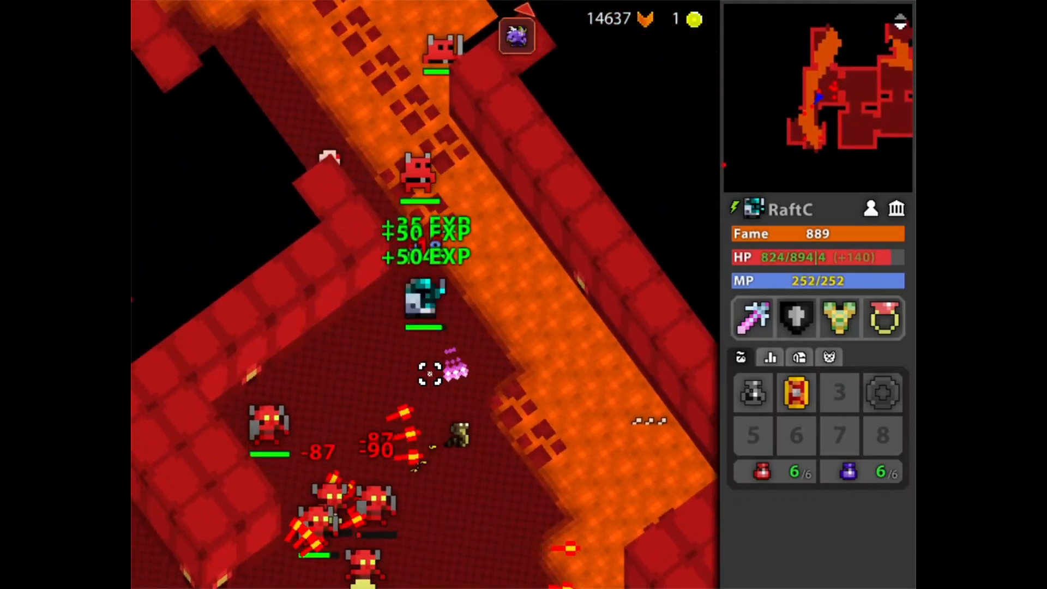
Clear the remaining demons and the white gargoyle on the way to the checkered chamber
mouse_move(443, 375)
mouse_down()
mouse_move(417, 390)
mouse_move(422, 370)
mouse_up()
key(space)
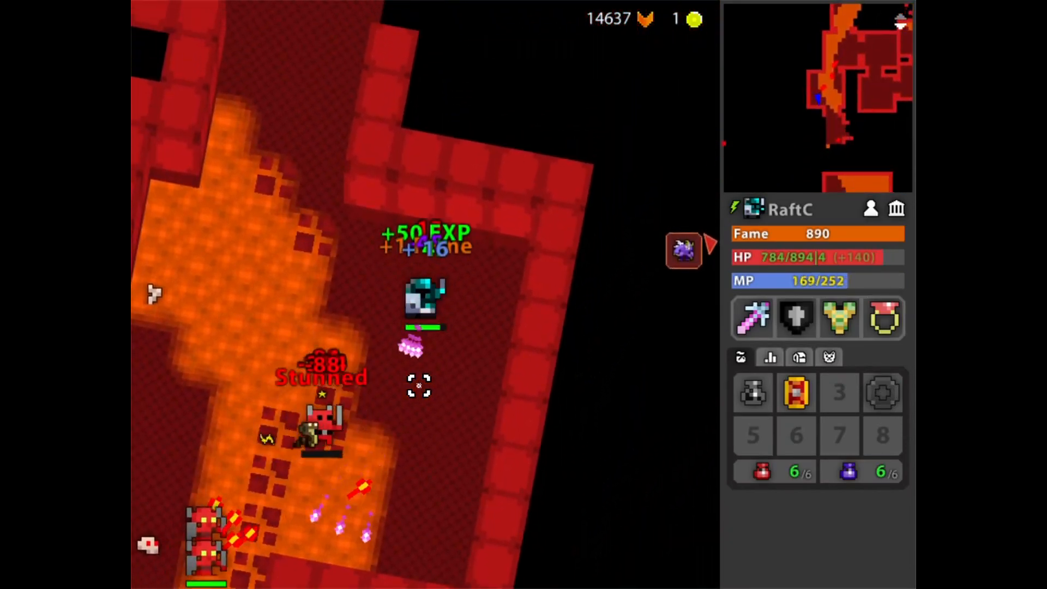
key(q)
key(q)
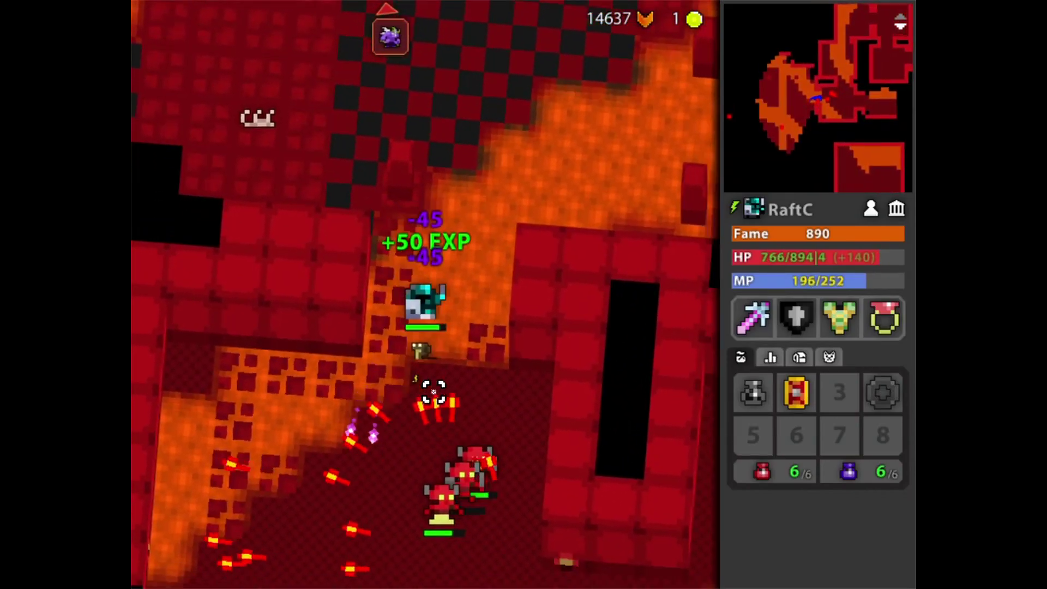
drag(423, 370, 479, 417)
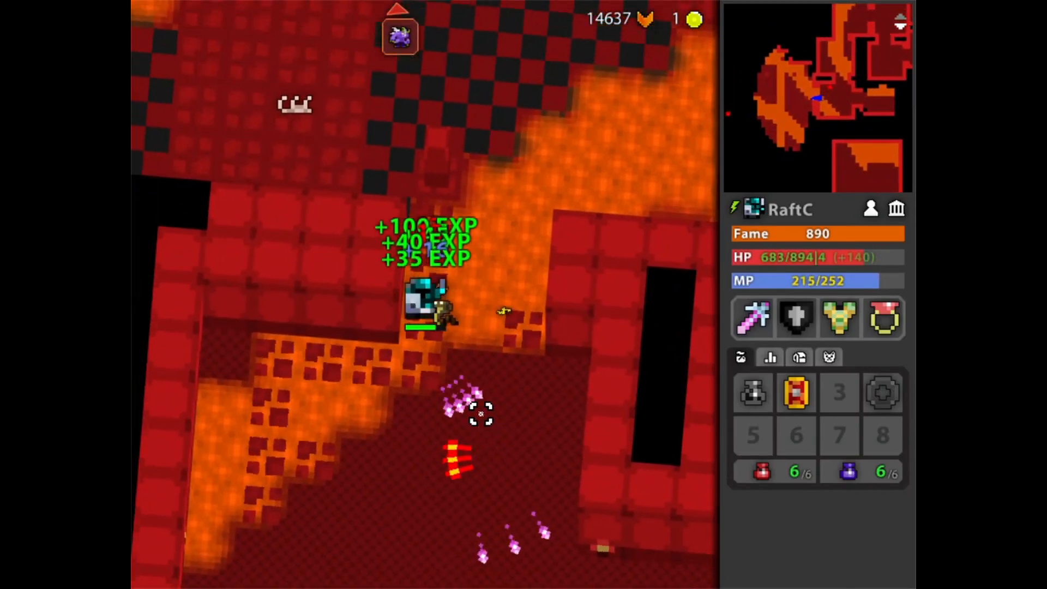
key(q)
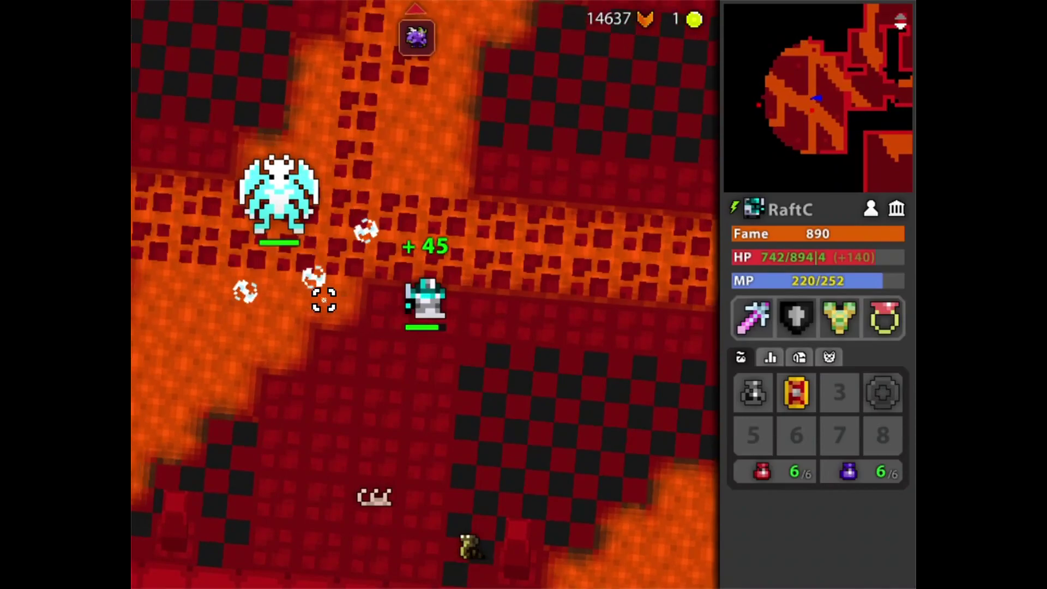
drag(323, 299, 573, 371)
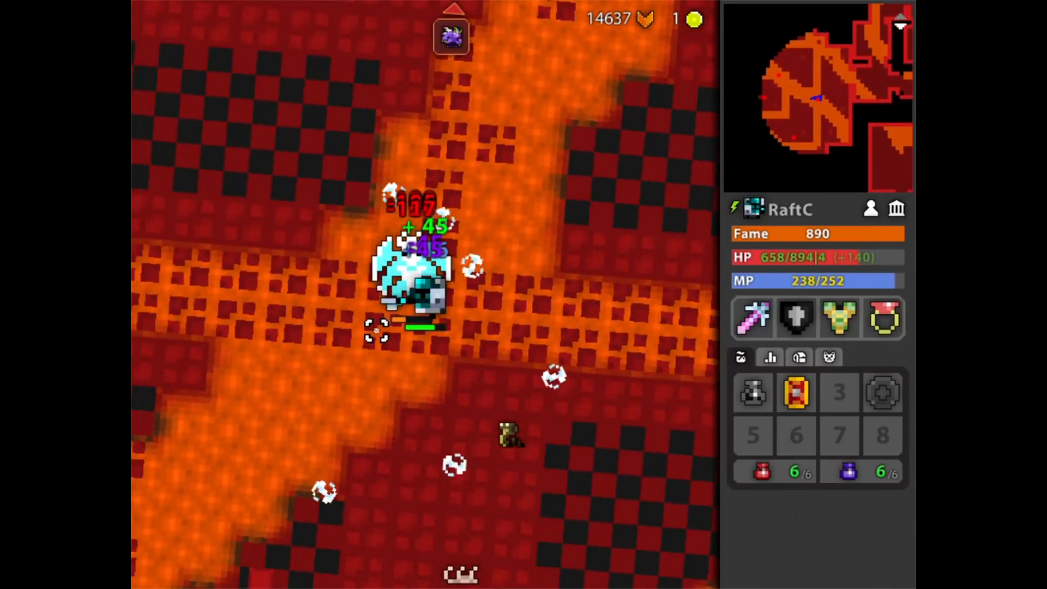
key(q)
key(a)
Dodge shots past the orange band and engage the purple boss with the ability
key(s)
key(w)
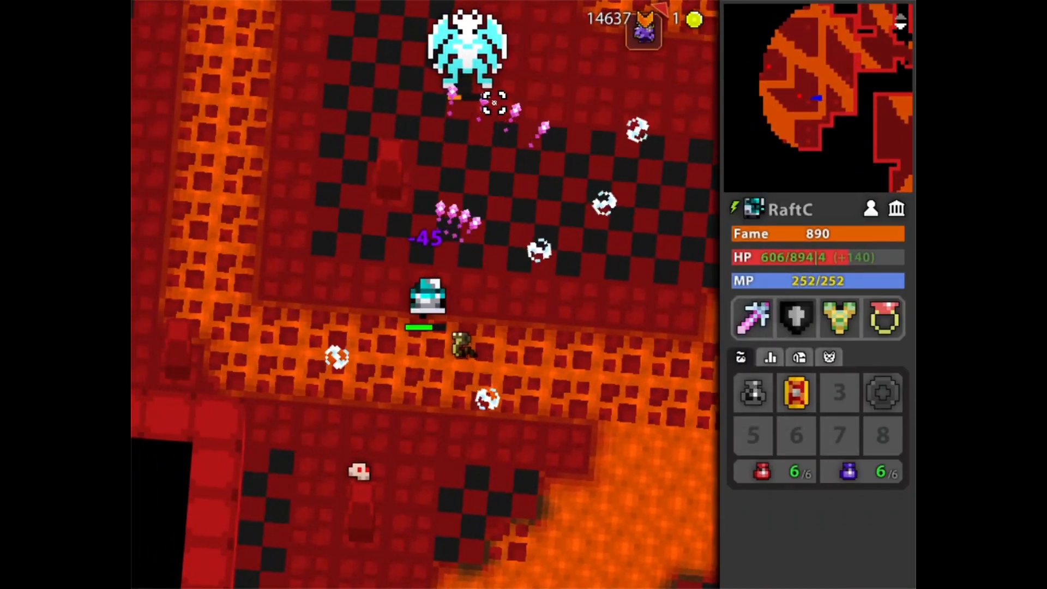
key(s)
key(w)
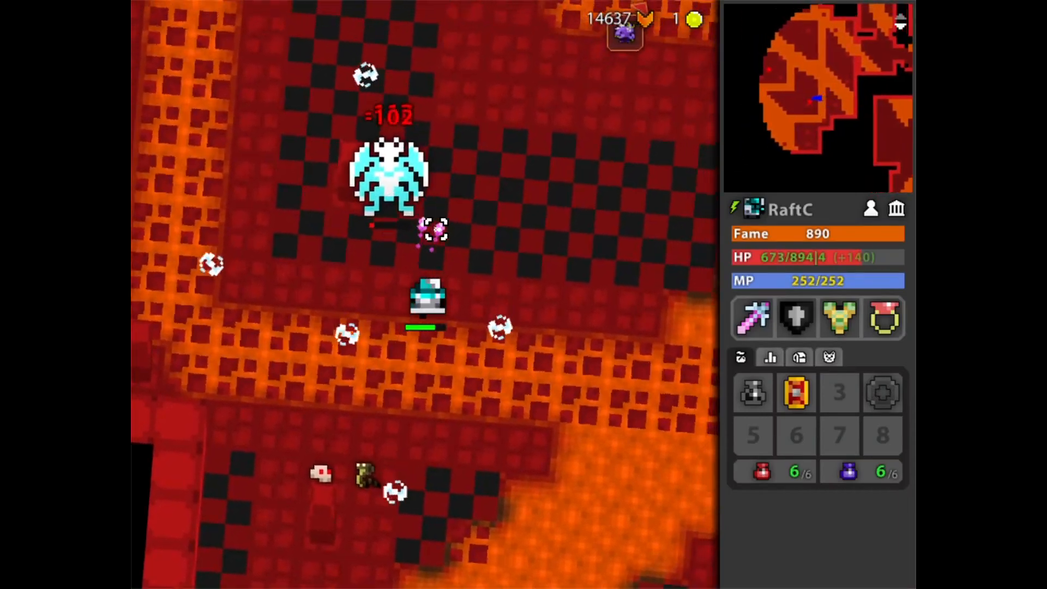
key(w)
key(q)
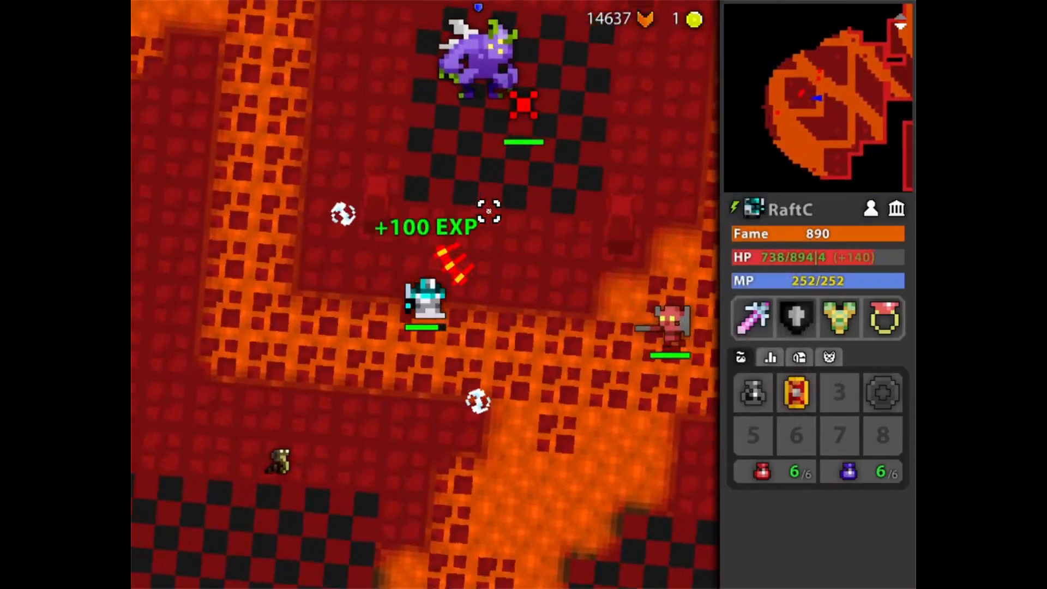
key(space)
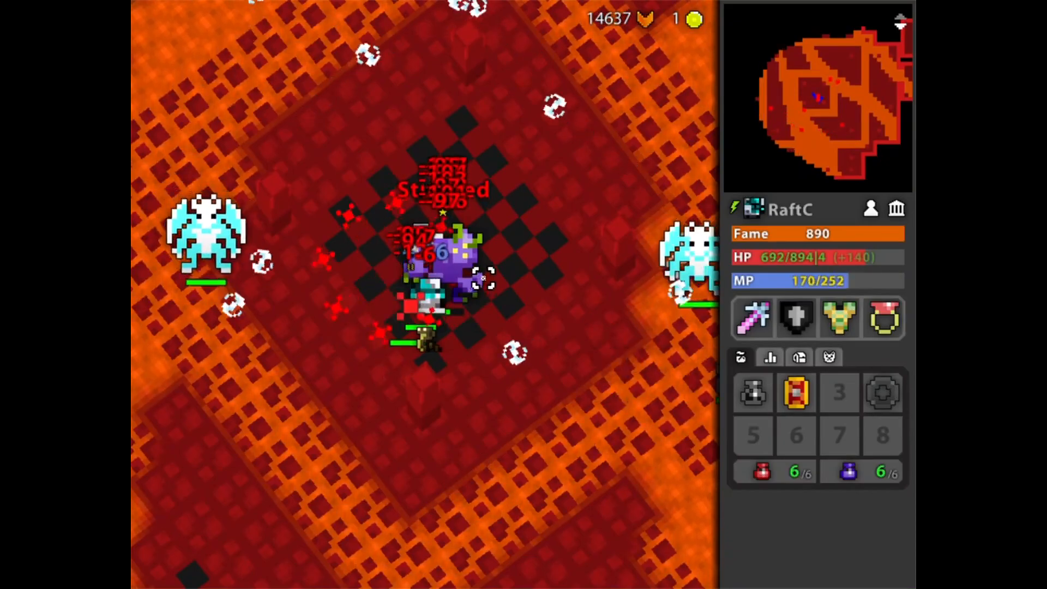
key(d)
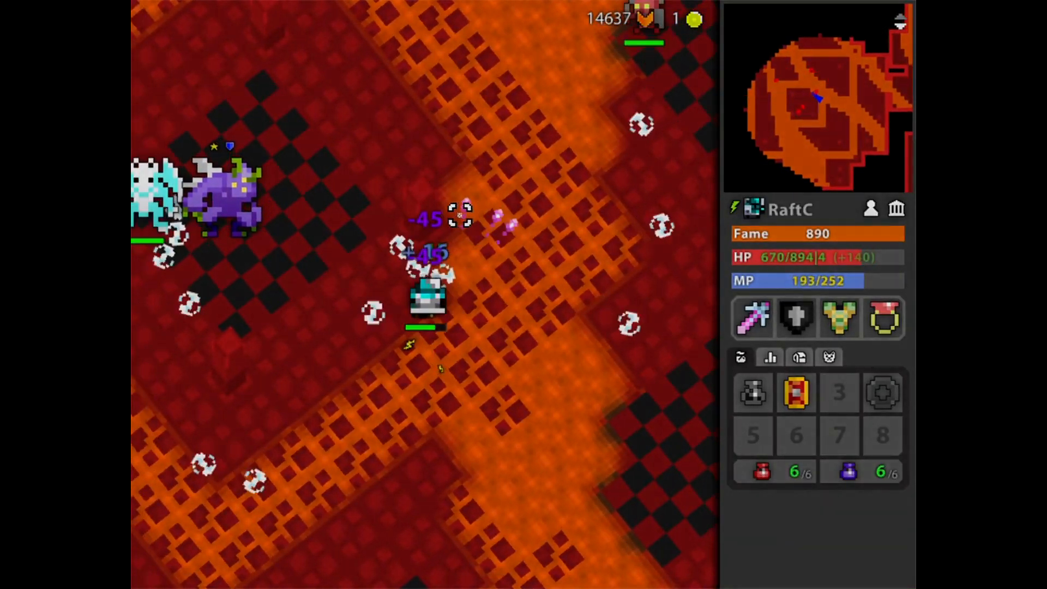